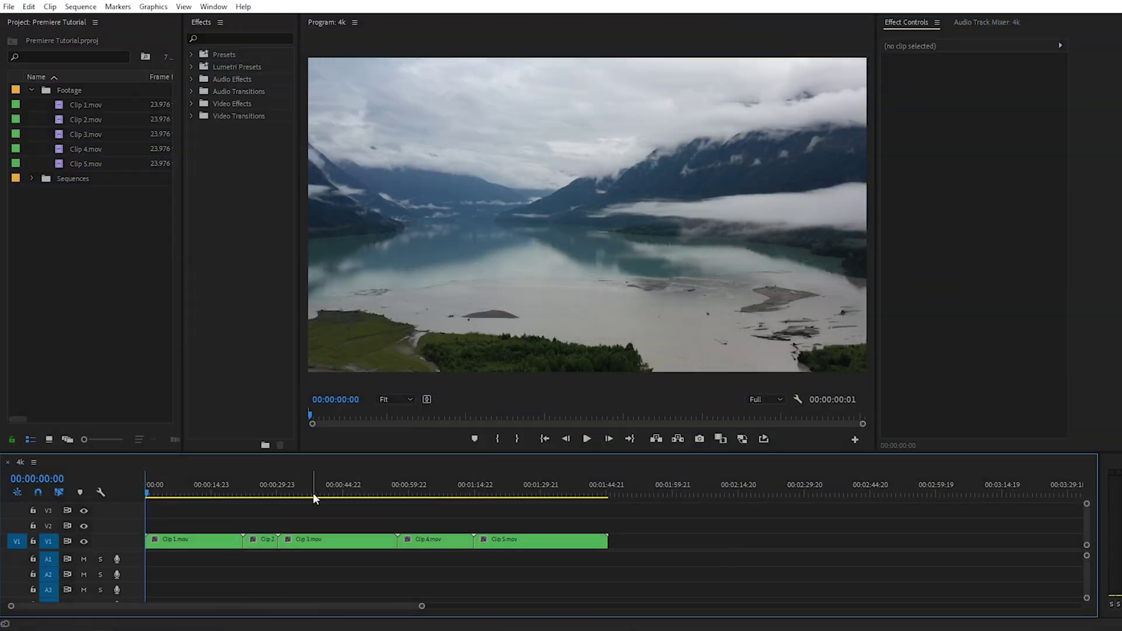
Select the five footage clips and Clip 1.mov in the sequence, then play the 4k sequence
click(83, 105)
shift+click(98, 164)
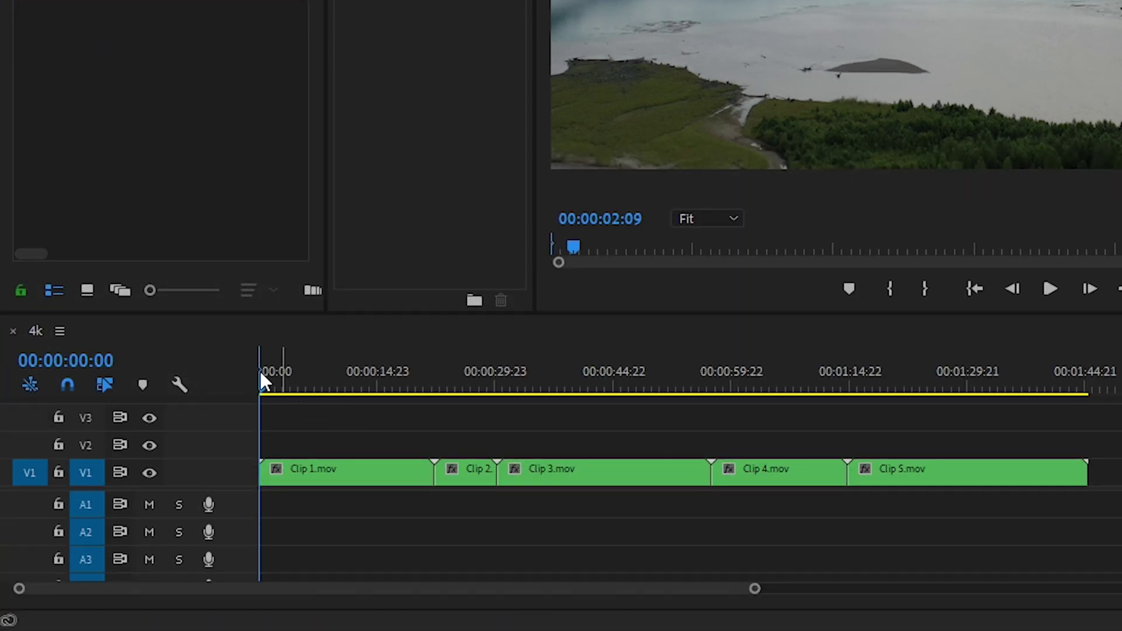
click(370, 471)
key(space)
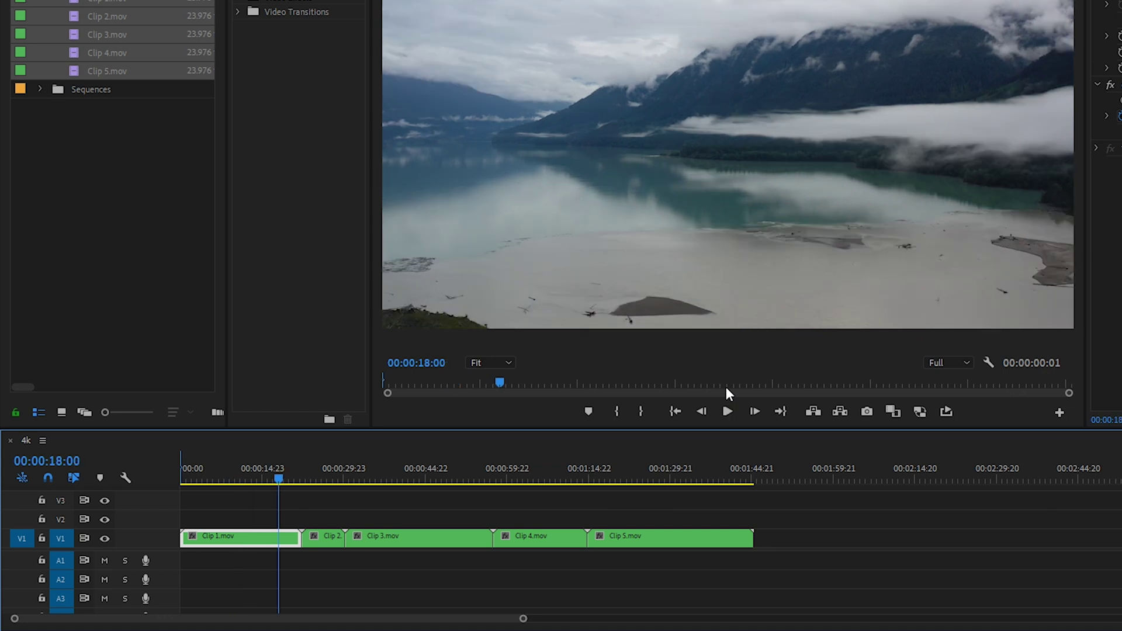
Drop playback resolution to 1/2, then 1/4, then restore it to Full
click(953, 363)
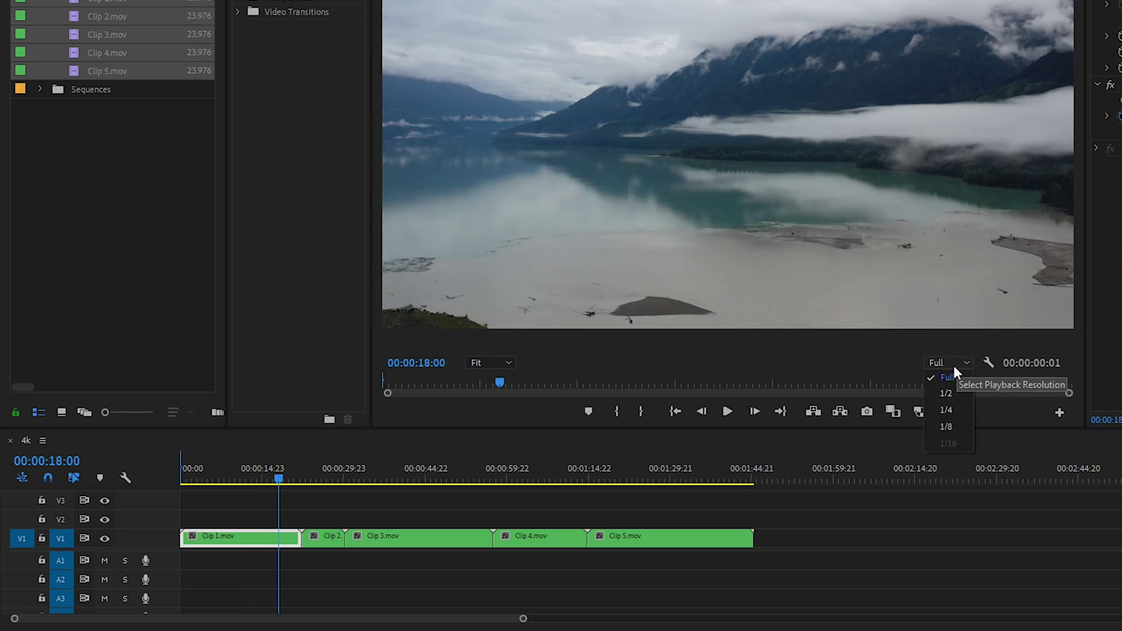
click(952, 398)
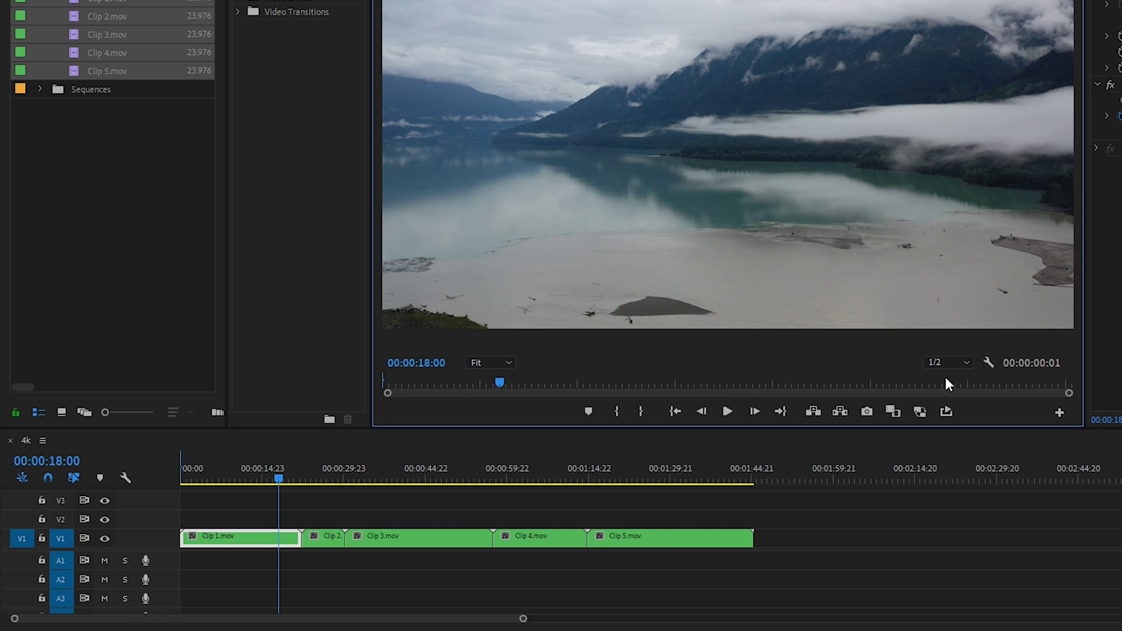
click(945, 363)
click(952, 409)
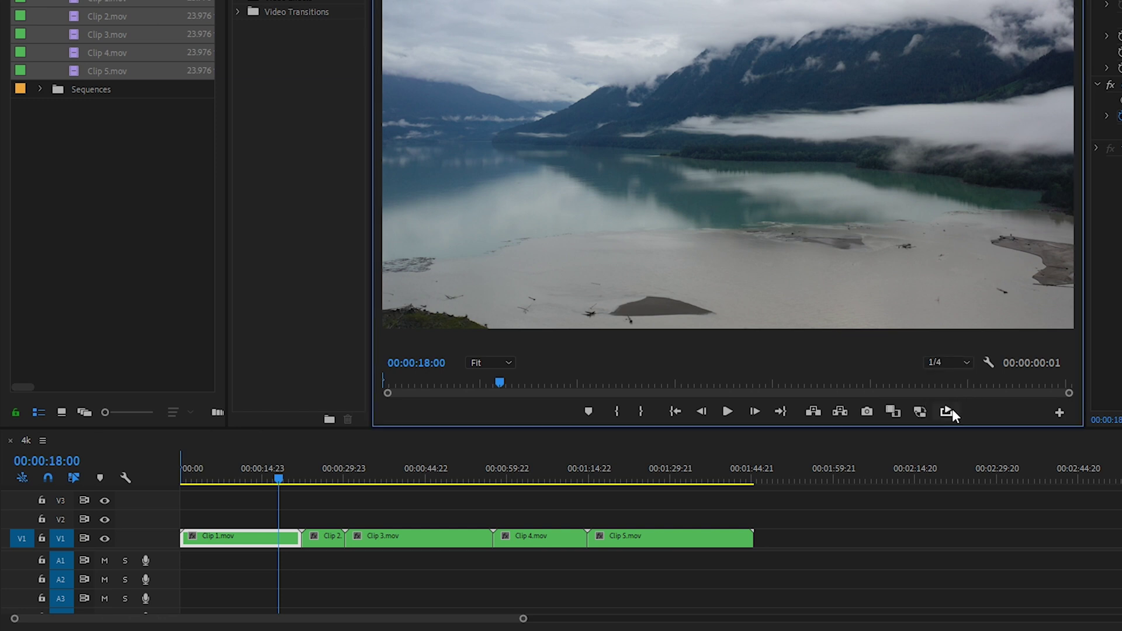
click(949, 362)
click(934, 371)
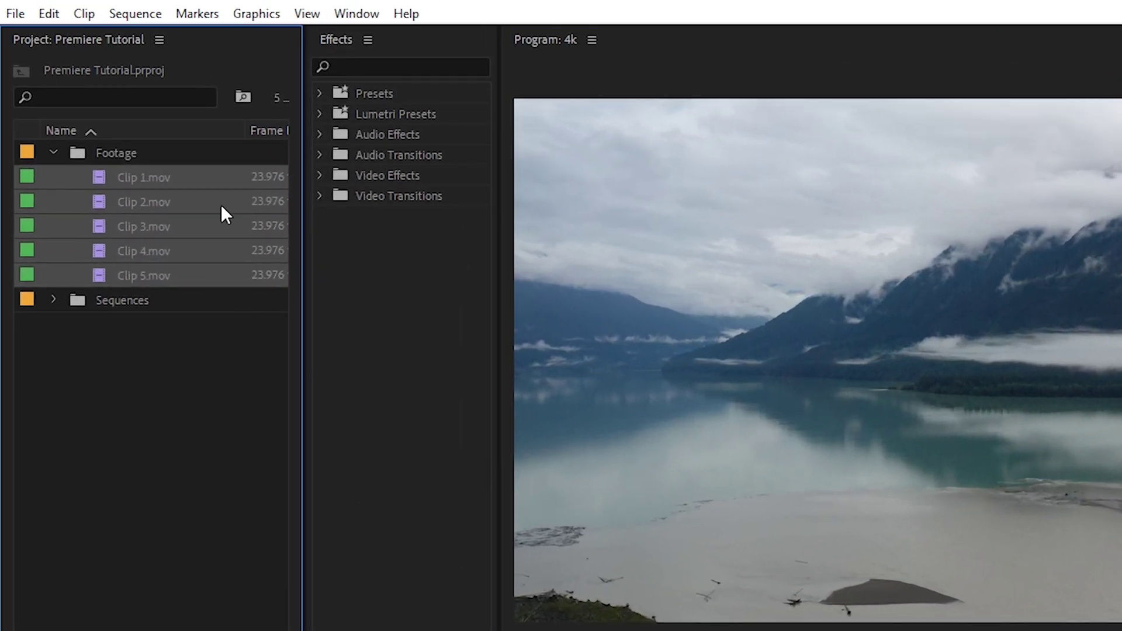
Select Clip 1.mov through Clip 5.mov and open Create Proxies for them
click(156, 417)
click(140, 181)
shift+click(156, 273)
right_click(124, 213)
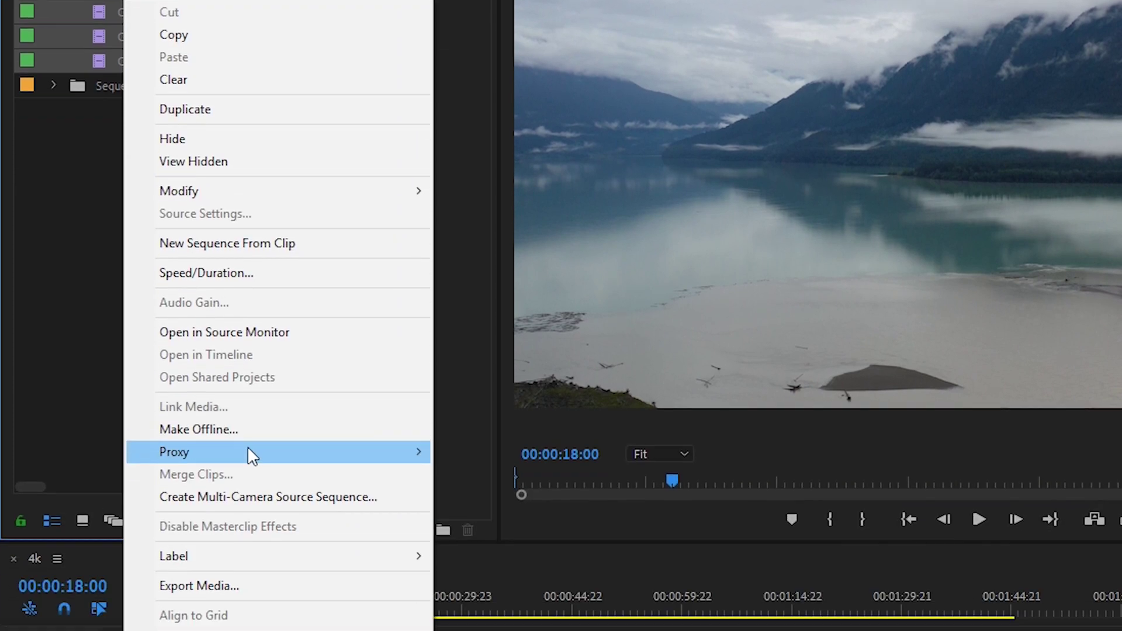
mouse_move(250, 630)
click(473, 409)
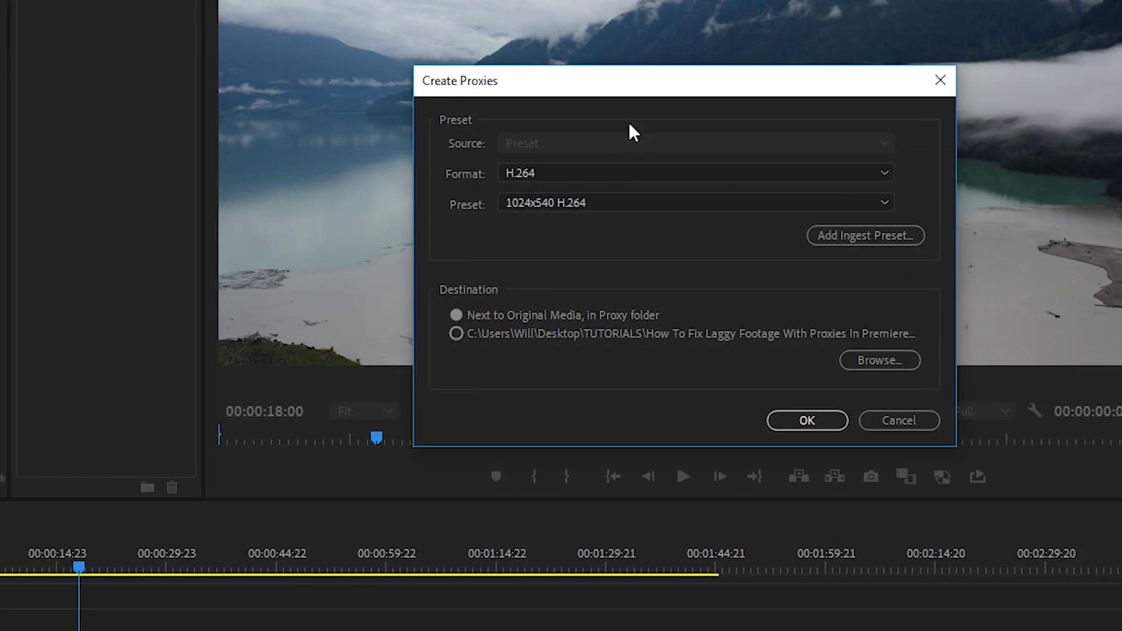
Switch the proxy format to QuickTime, then back to H.264, and view its presets
click(409, 204)
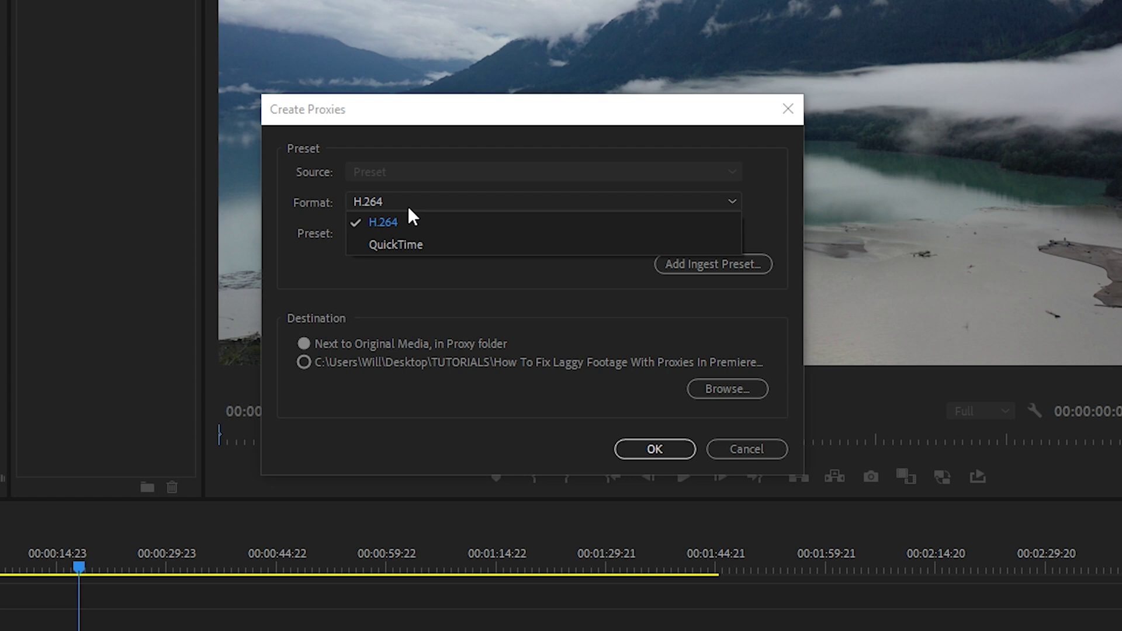
click(409, 243)
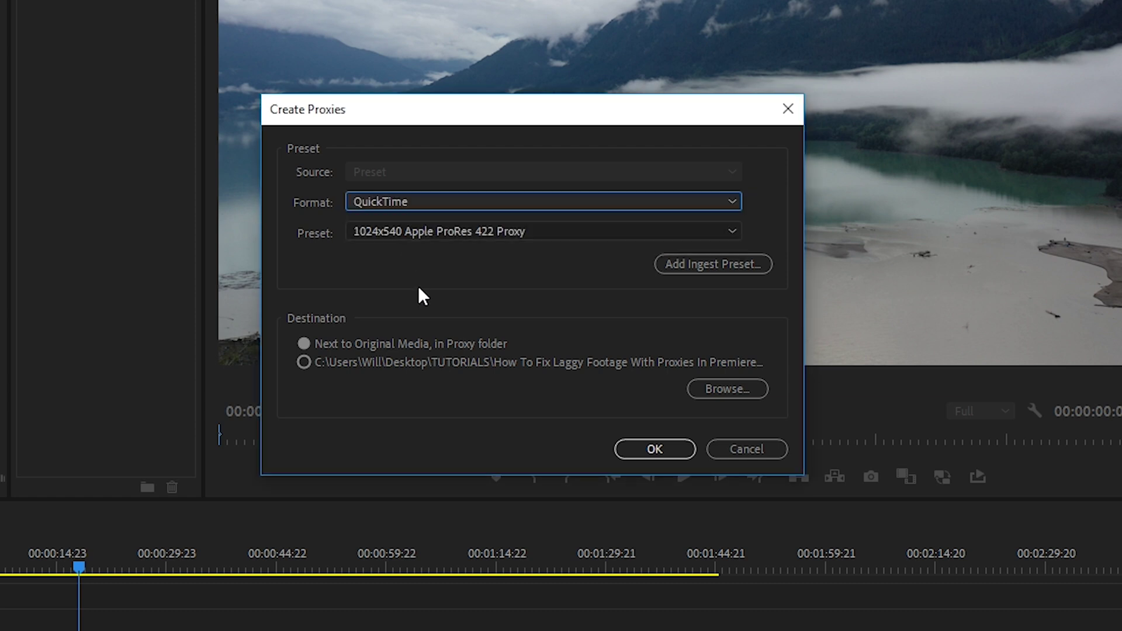
click(401, 202)
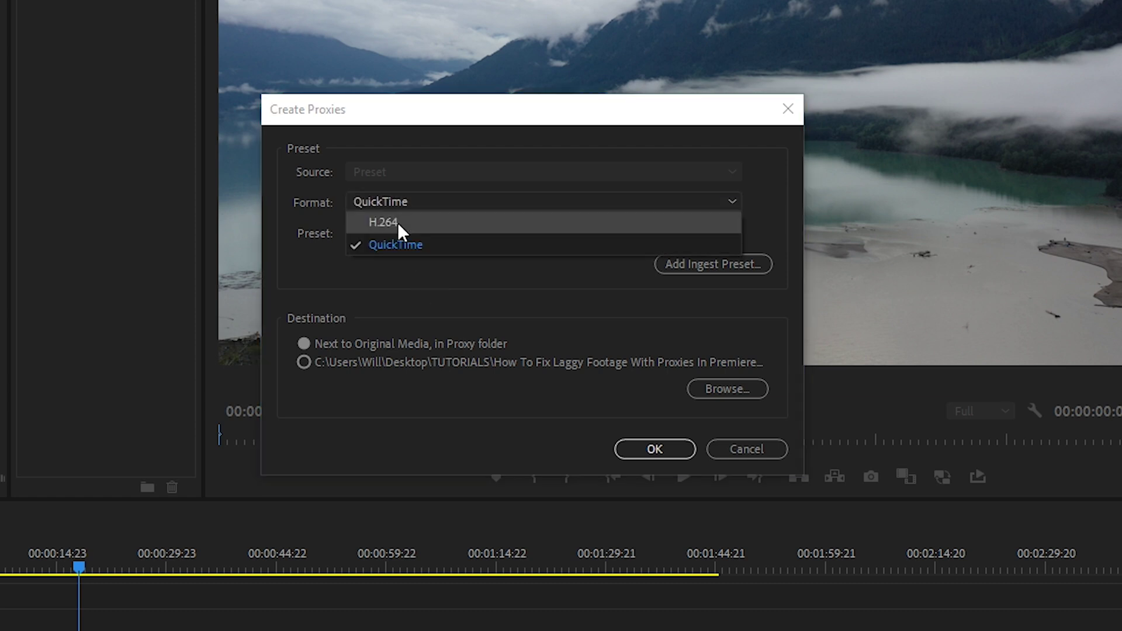
click(389, 225)
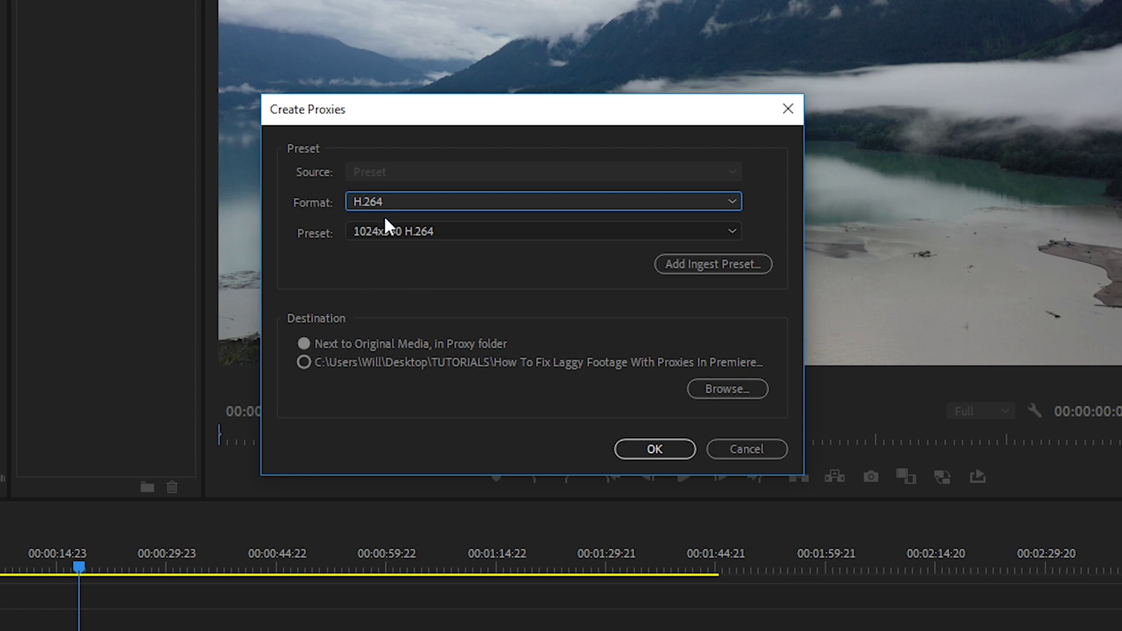
click(380, 235)
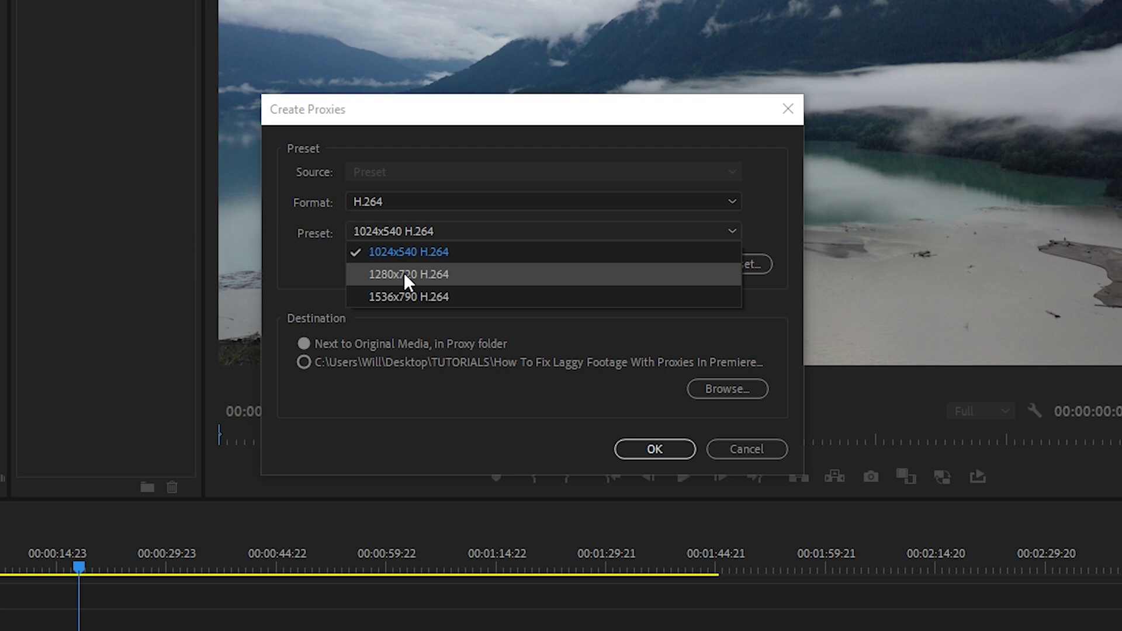
click(327, 264)
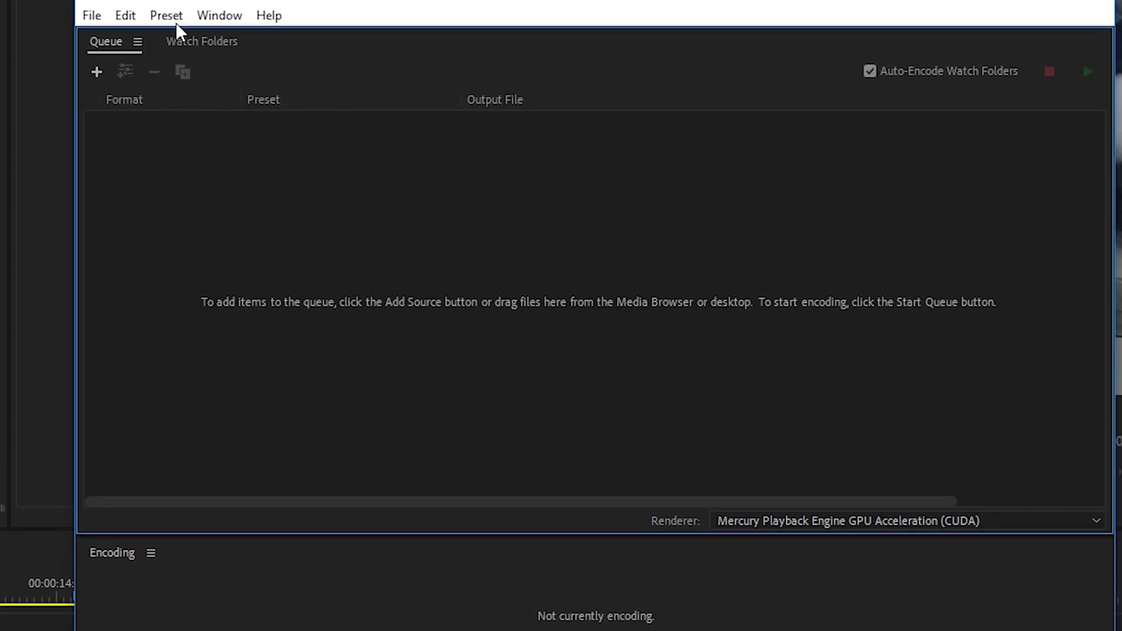
Start a new encoding preset from Media Encoder's Preset menu
click(169, 18)
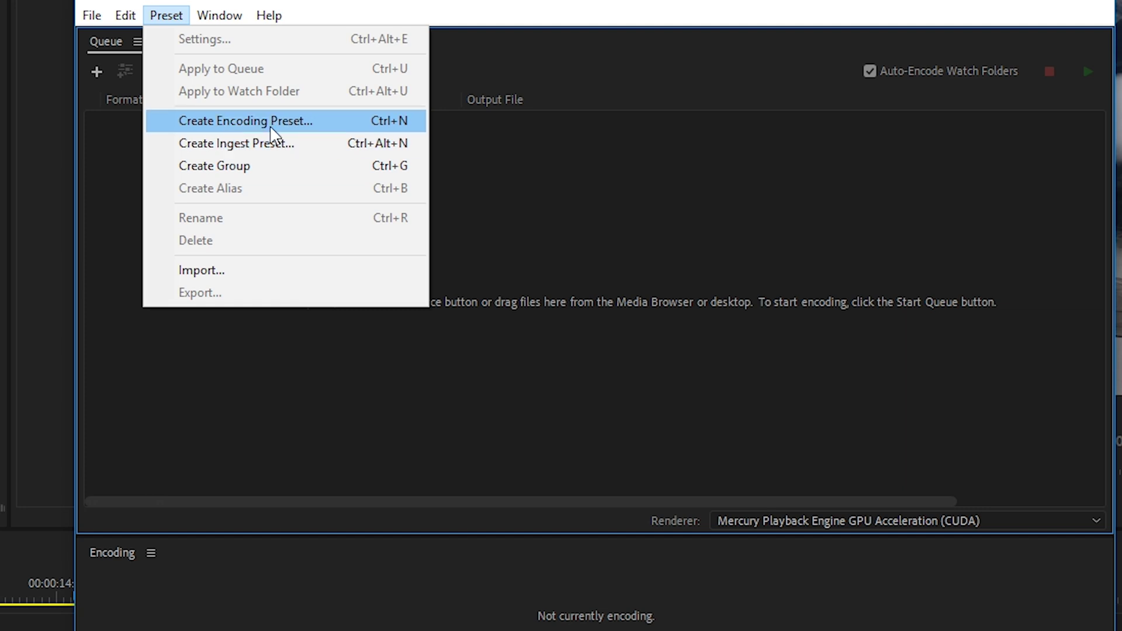
click(234, 121)
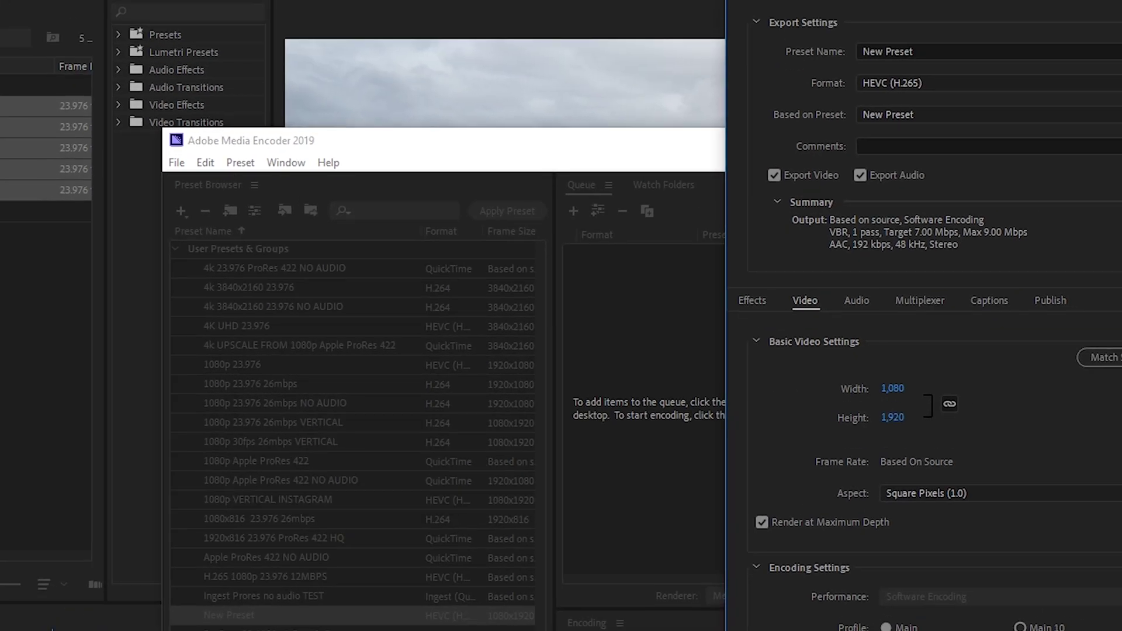
Name the preset '960x540 encoding preset', use H.264, disable audio export, unlink width/height from source
drag(1005, 0, 569, 0)
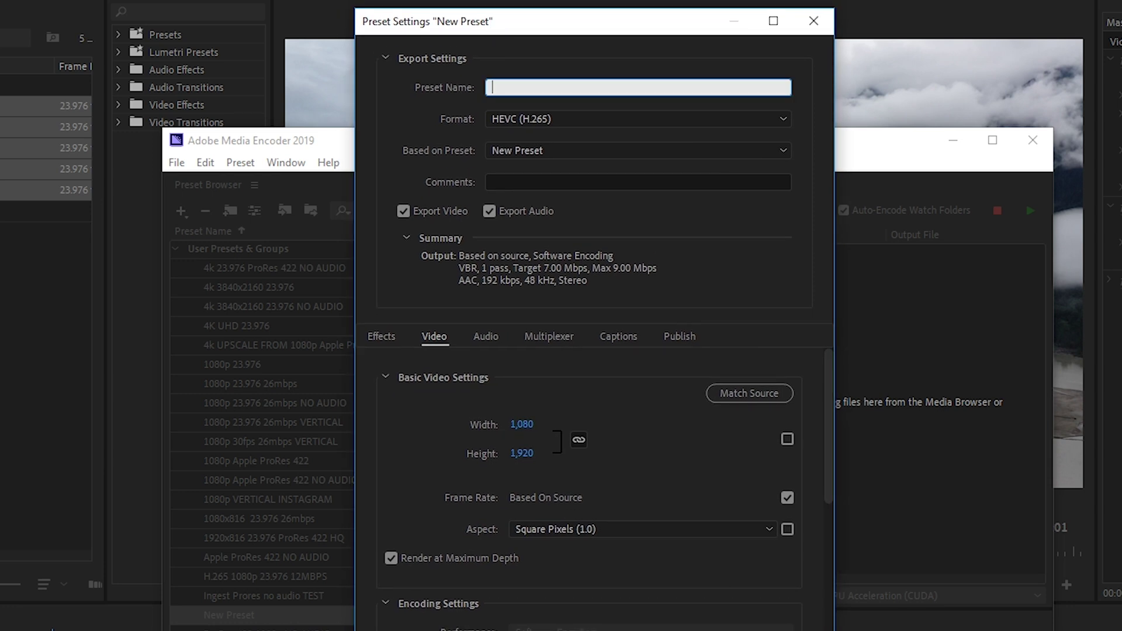
text(960x540 encoding preset)
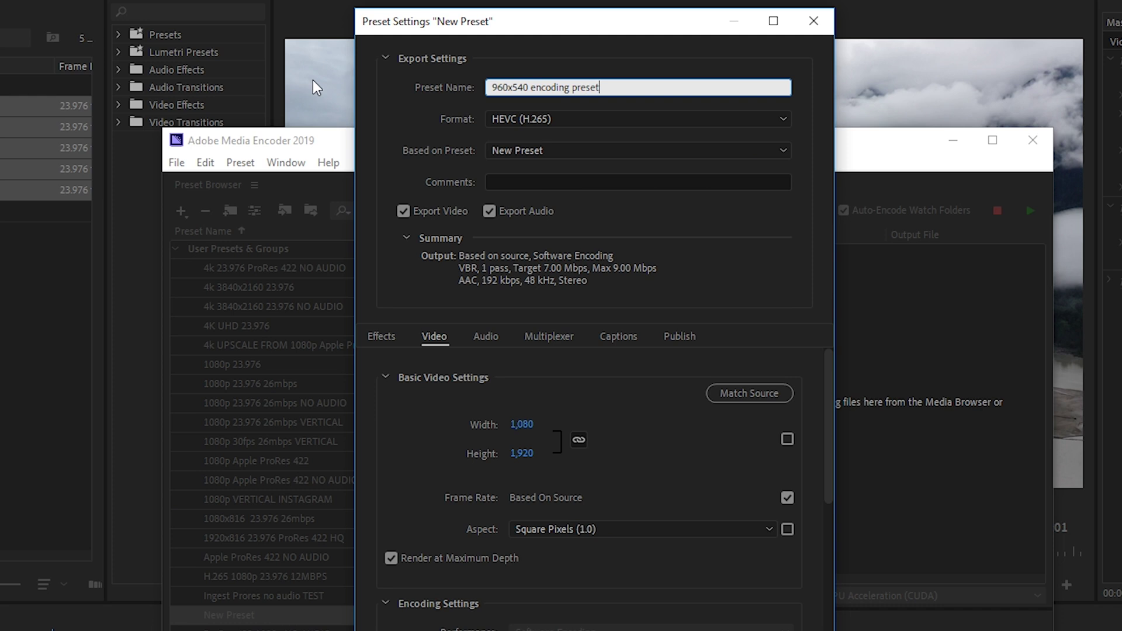
click(531, 116)
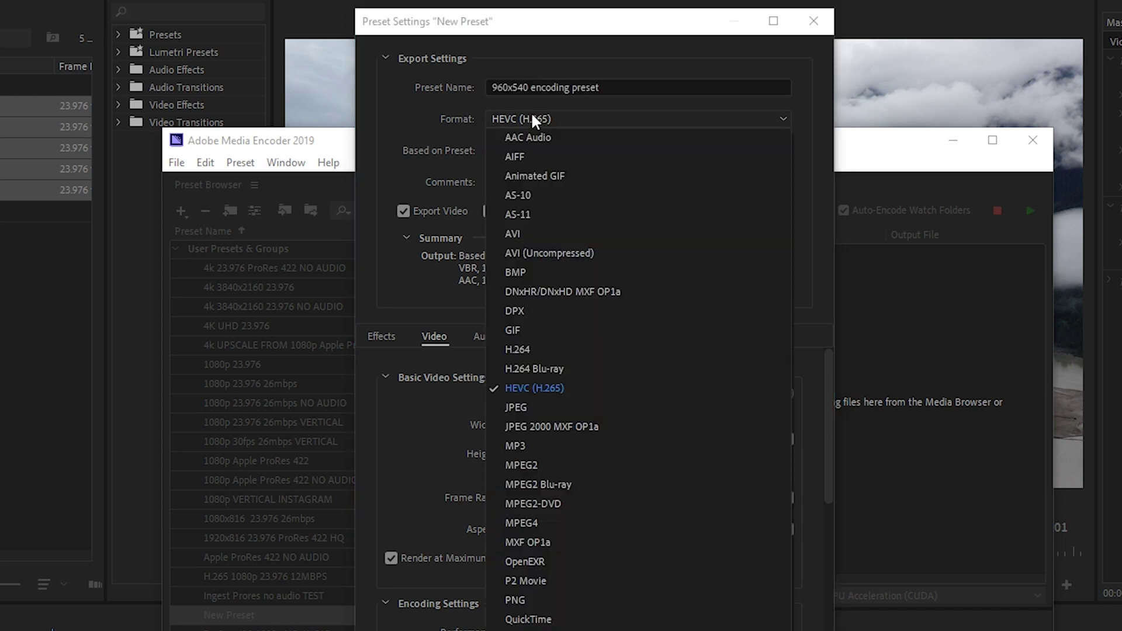
click(529, 349)
click(489, 211)
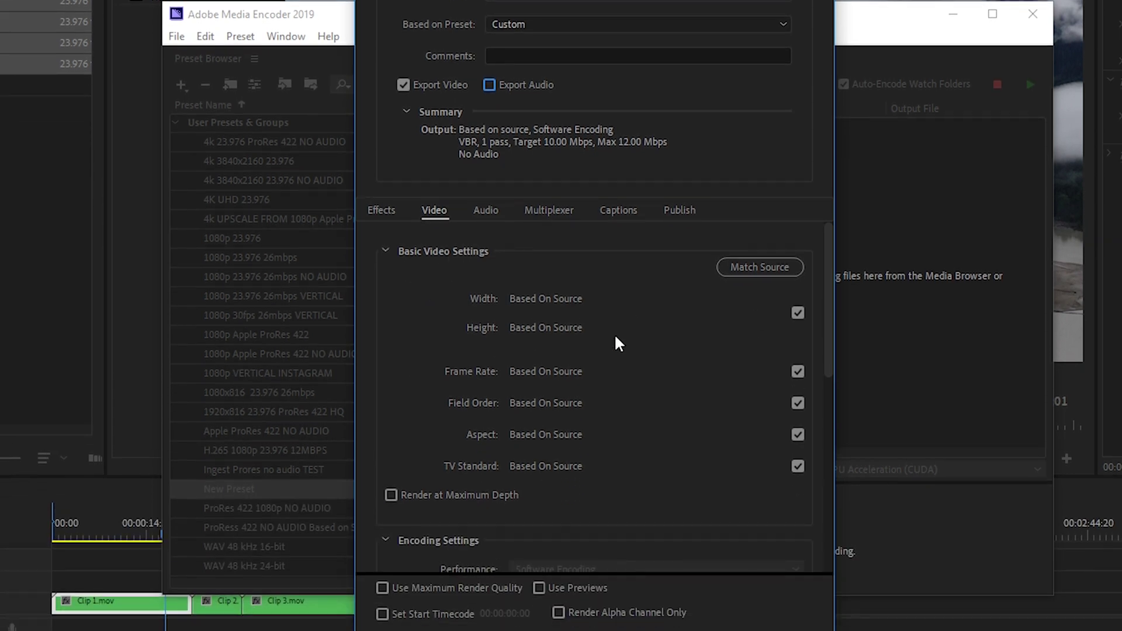
click(796, 313)
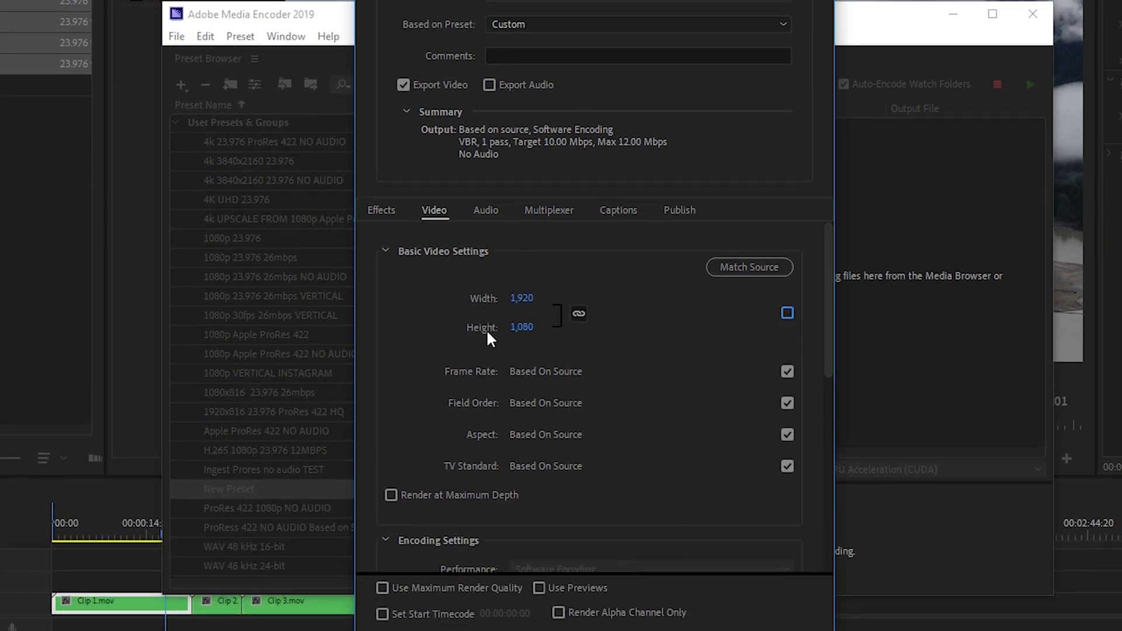
Set width to 960 (height 540), Progressive field order and Square Pixels (1.0) aspect
click(526, 300)
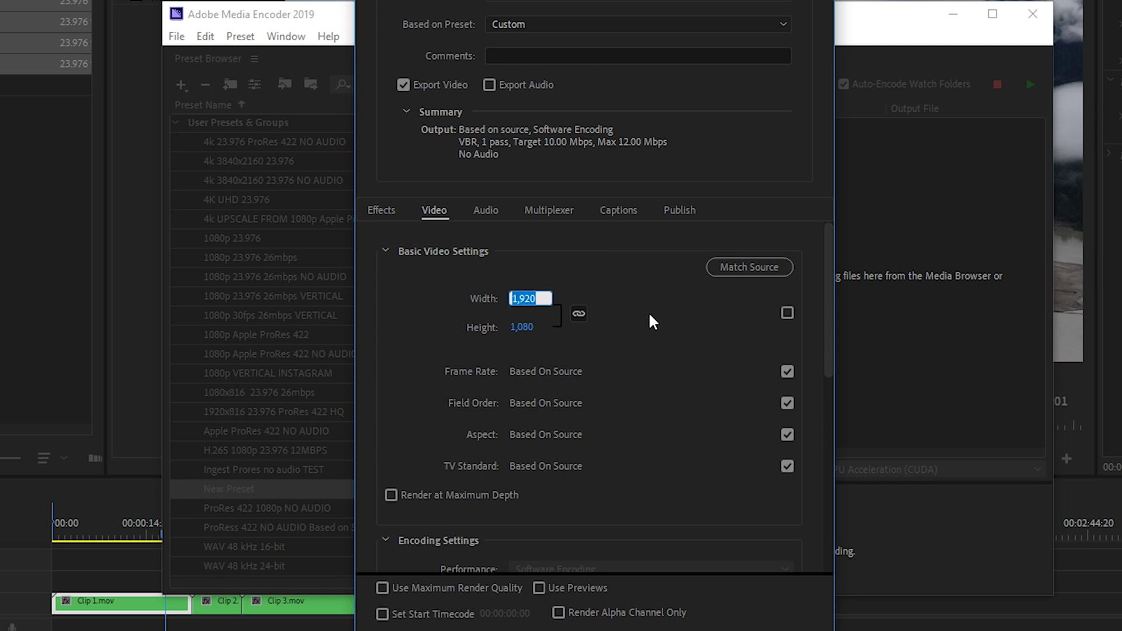
text(960)
key(Return)
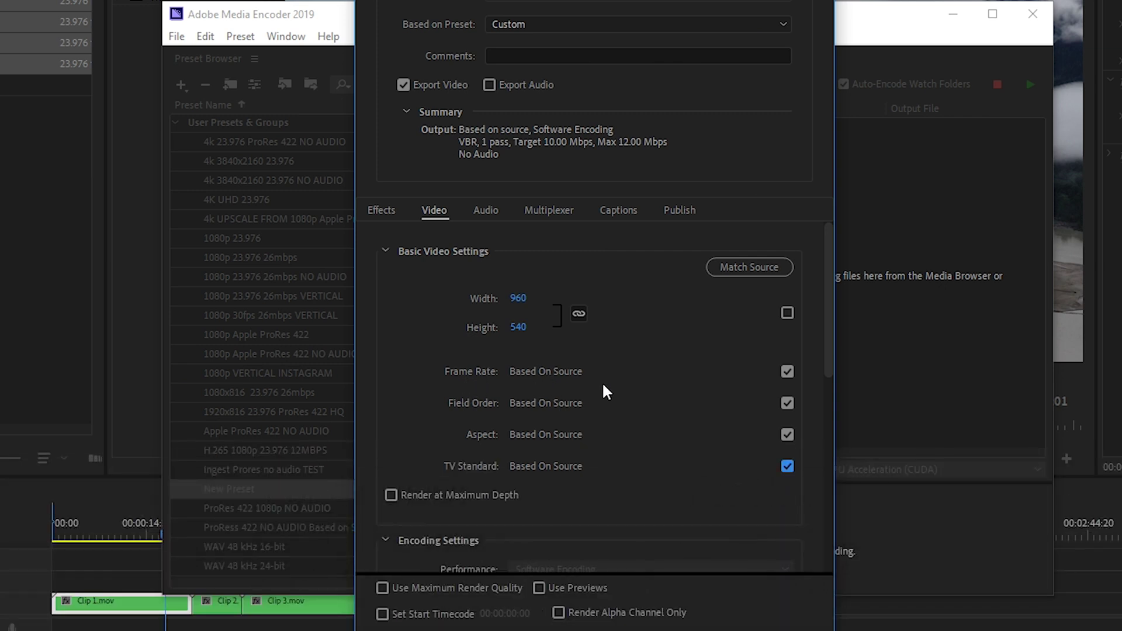
click(787, 403)
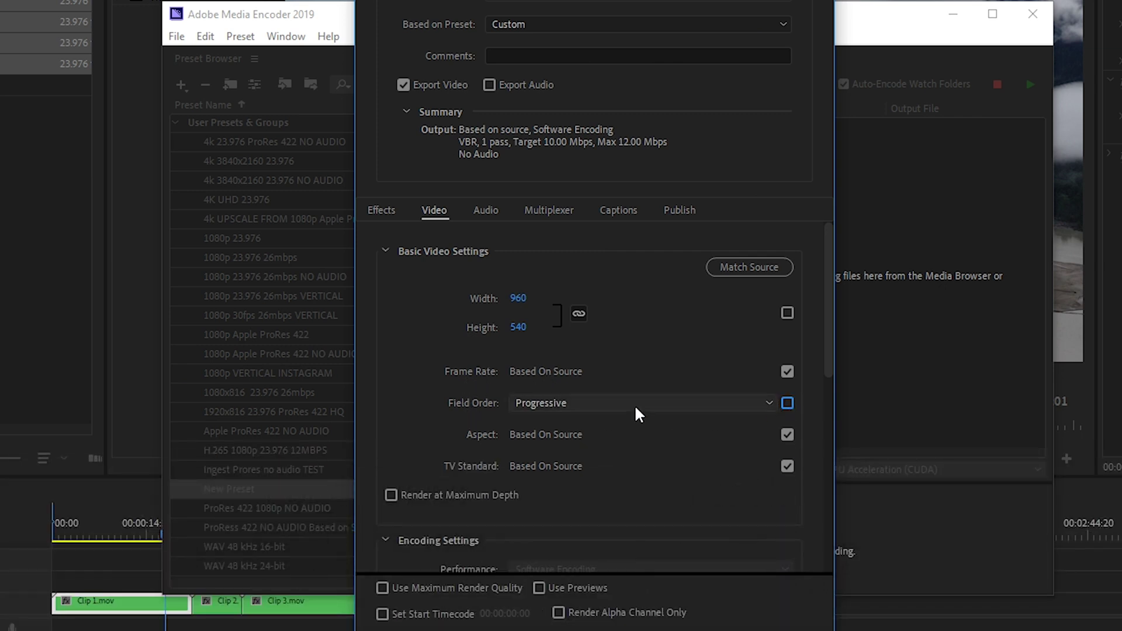
click(625, 403)
click(572, 423)
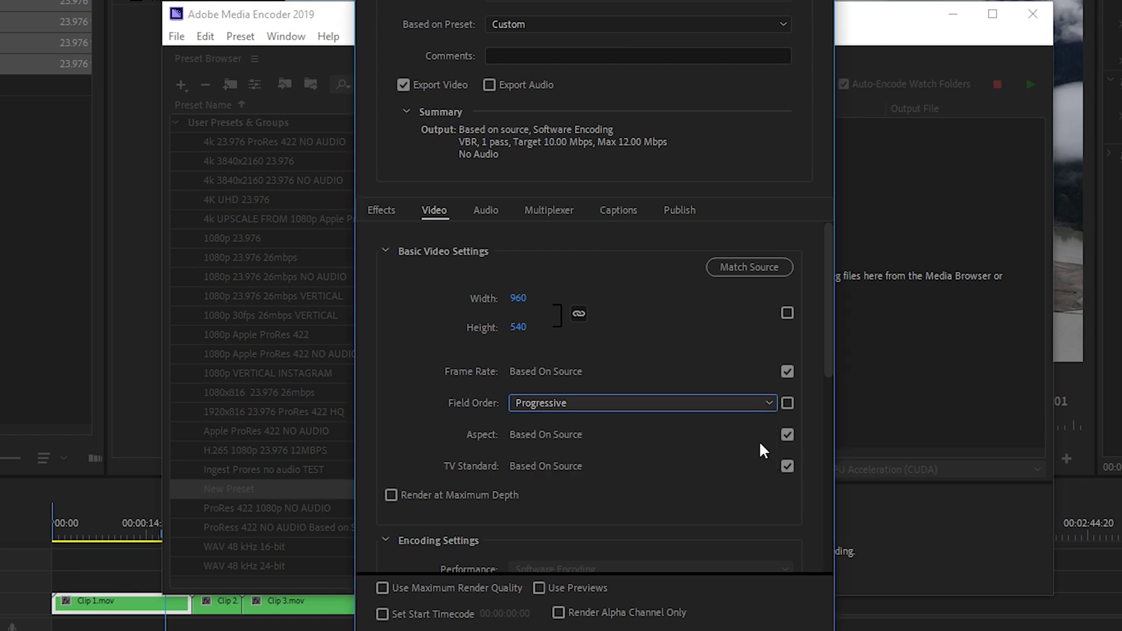
click(787, 435)
click(661, 436)
click(588, 449)
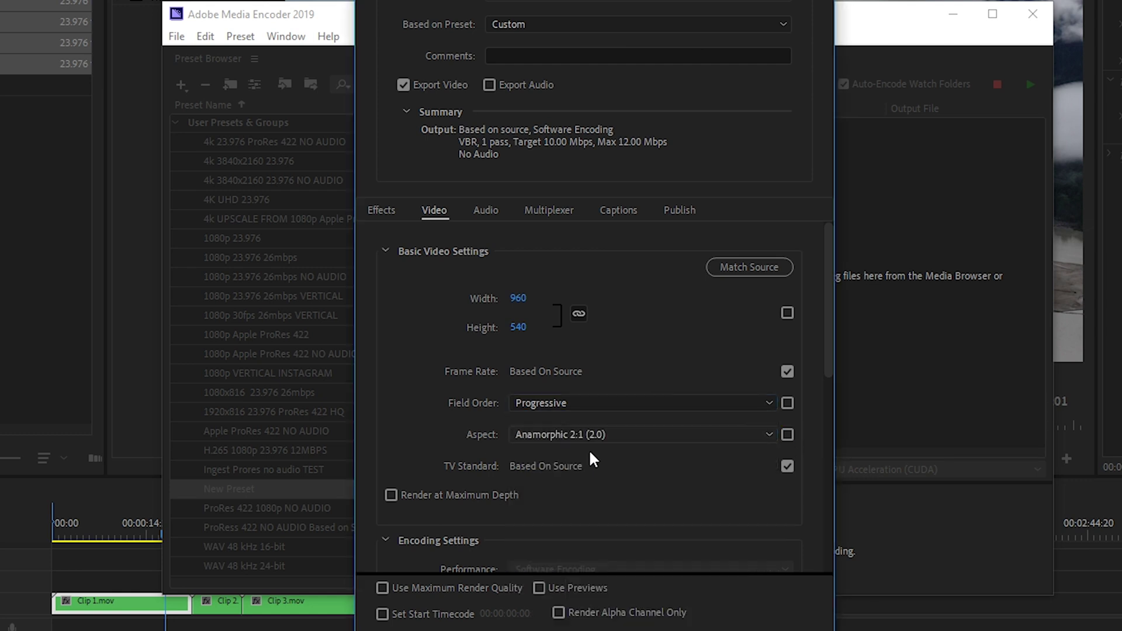
Set target bitrate 4.5 Mbps and maximum bitrate 5 Mbps, then save the preset
drag(827, 327, 823, 404)
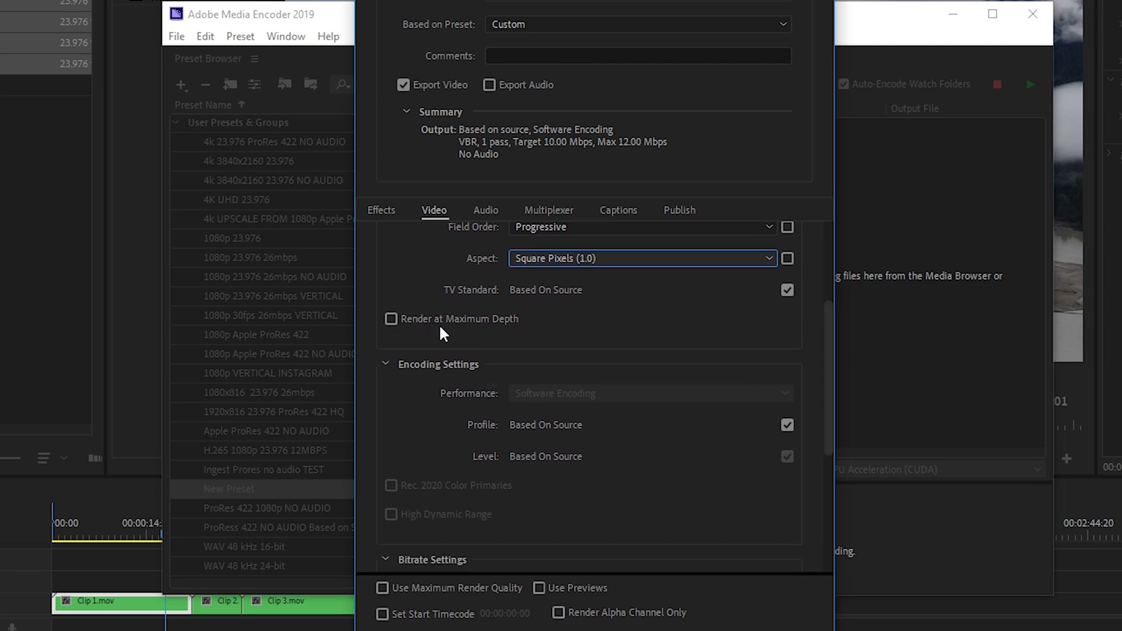
drag(826, 341, 821, 464)
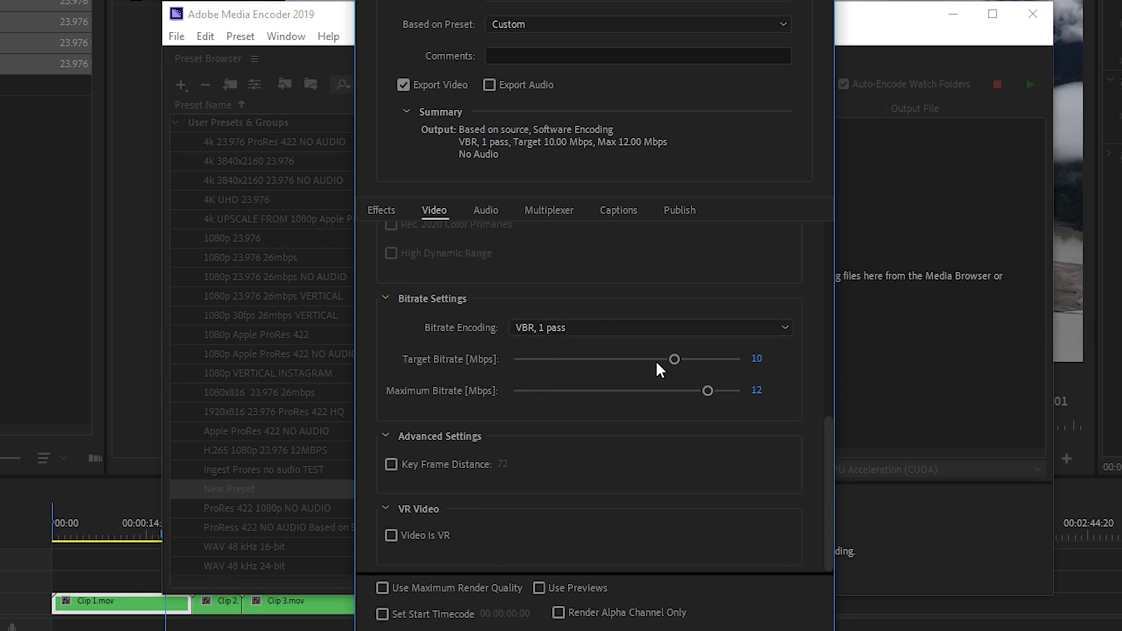
click(755, 358)
text(4.5)
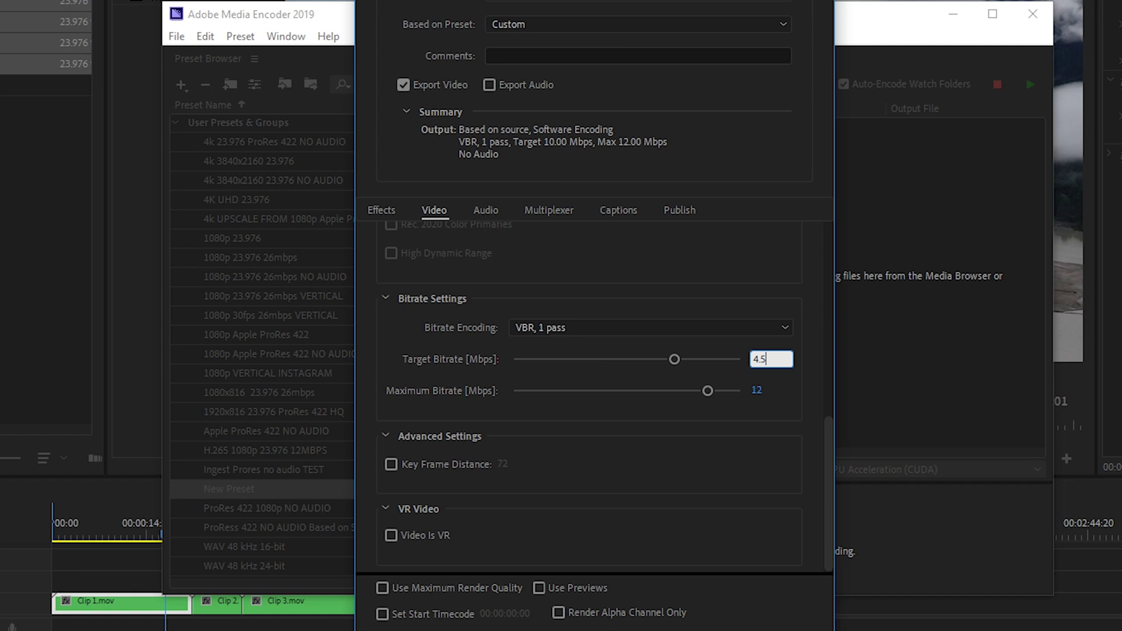
key(Return)
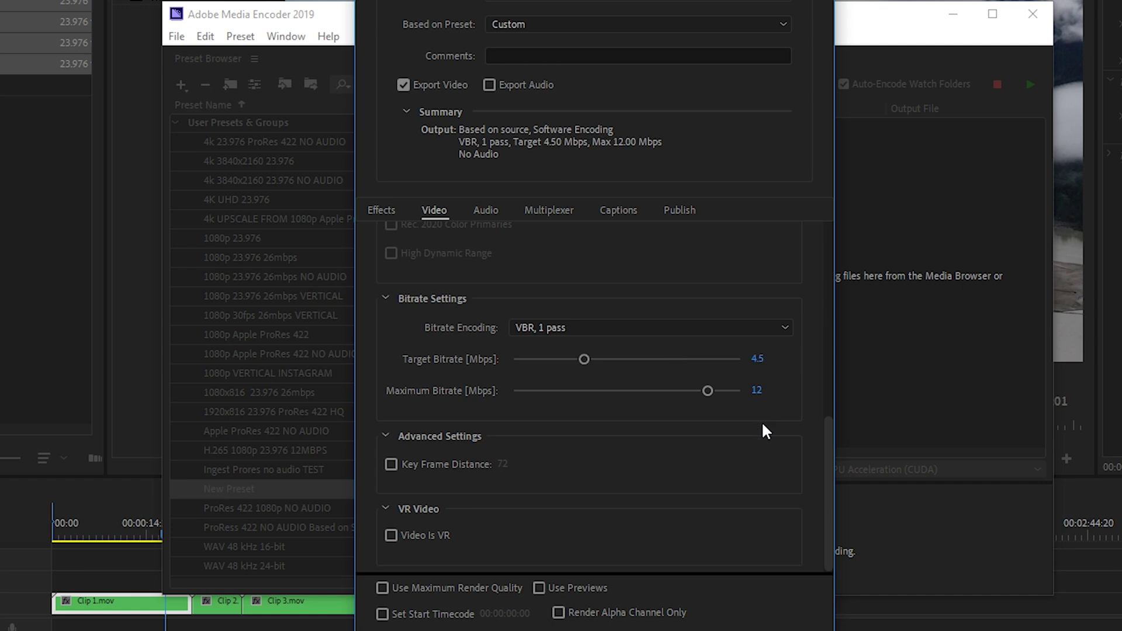
click(761, 389)
text(5)
key(Return)
click(702, 618)
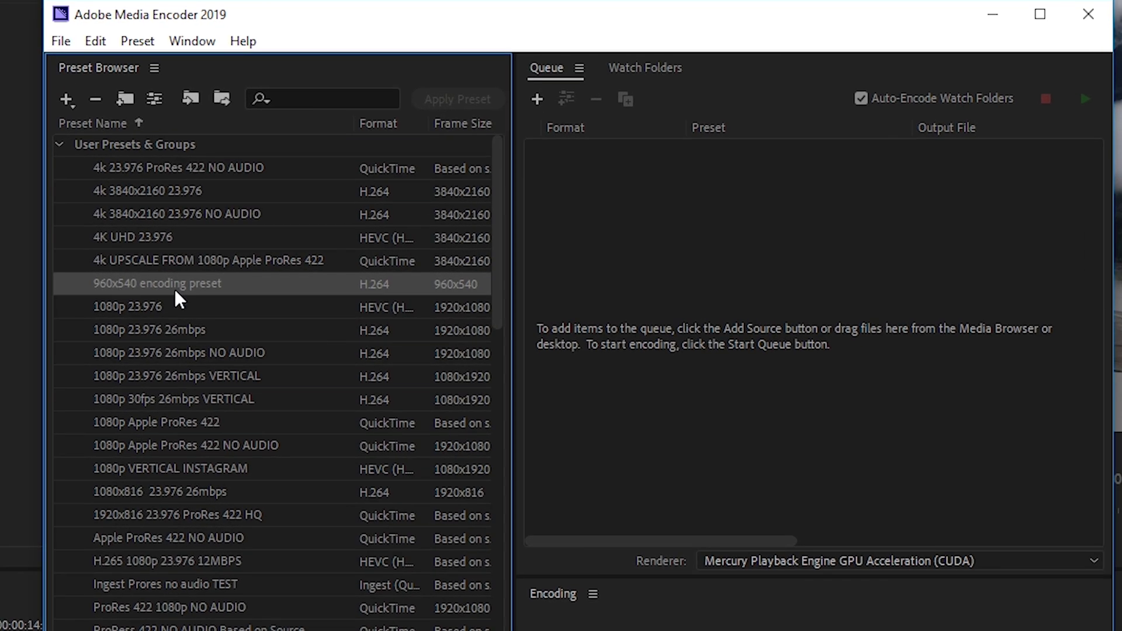
Create ingest preset '960x540 PROXY for 16x9 Footage' transcoding to H.264 with the 960x540 encoding preset
click(137, 40)
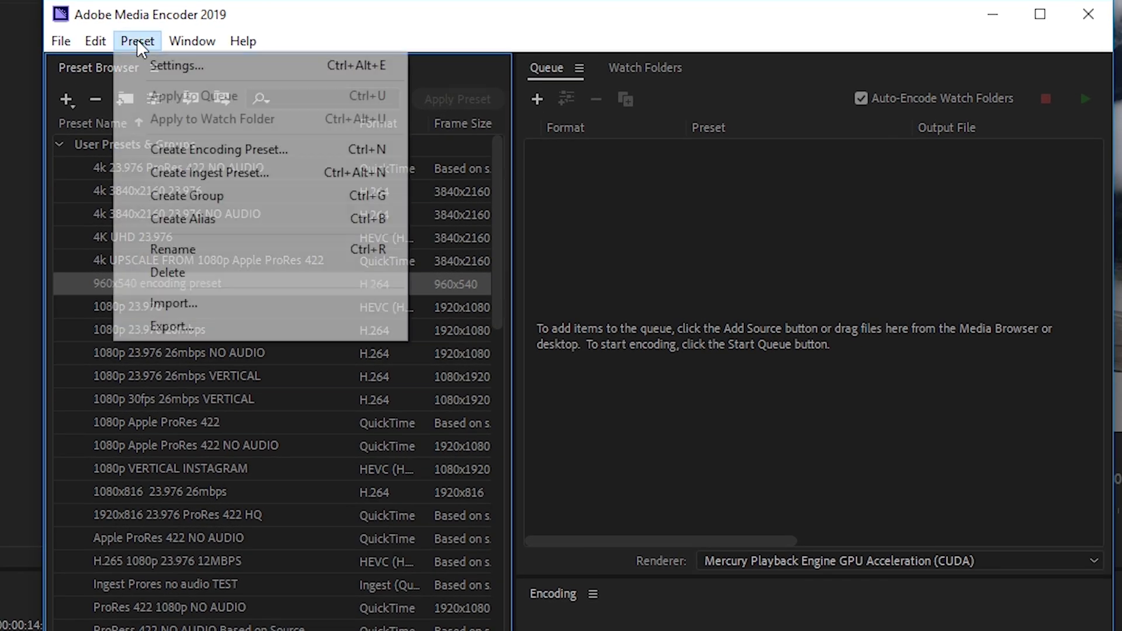
click(186, 173)
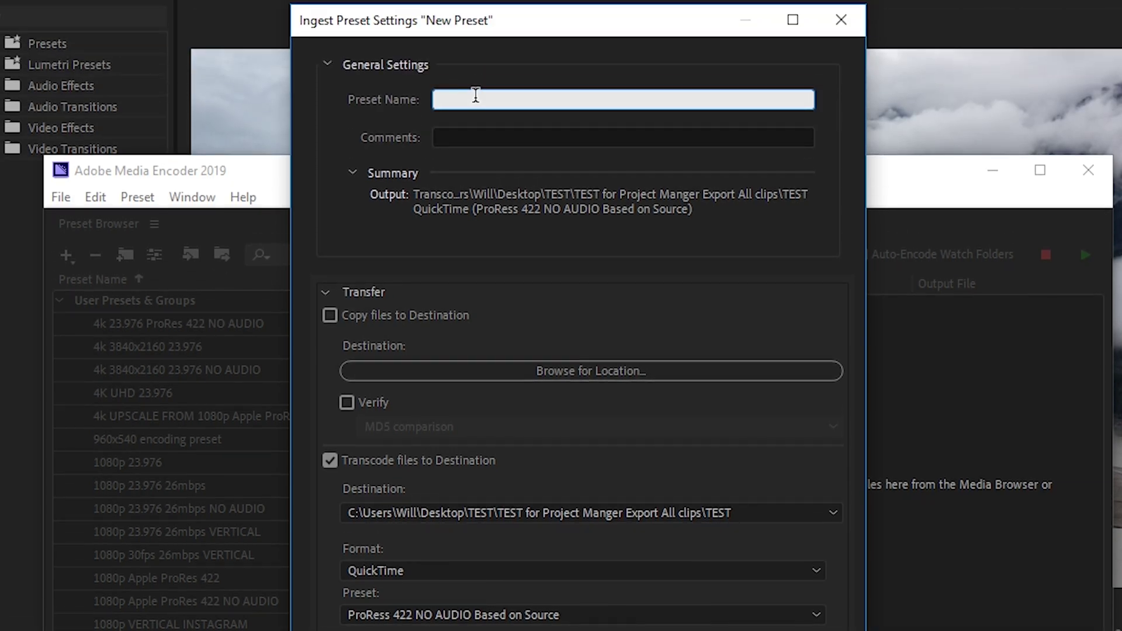
text(960x540 PROXY for 16x9 Footag)
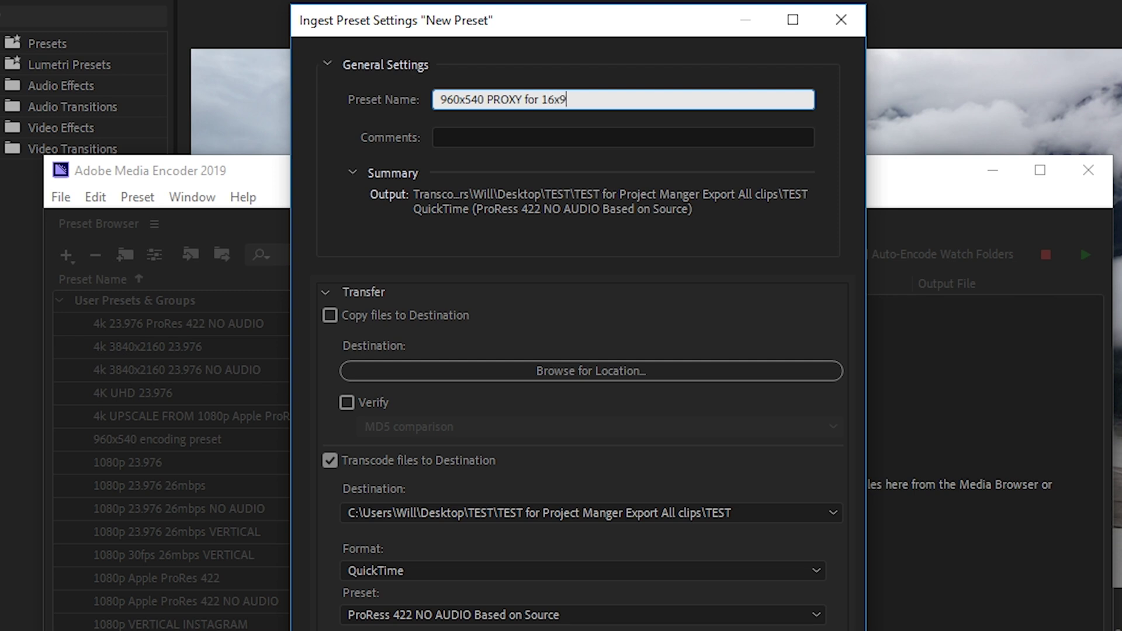
text(e)
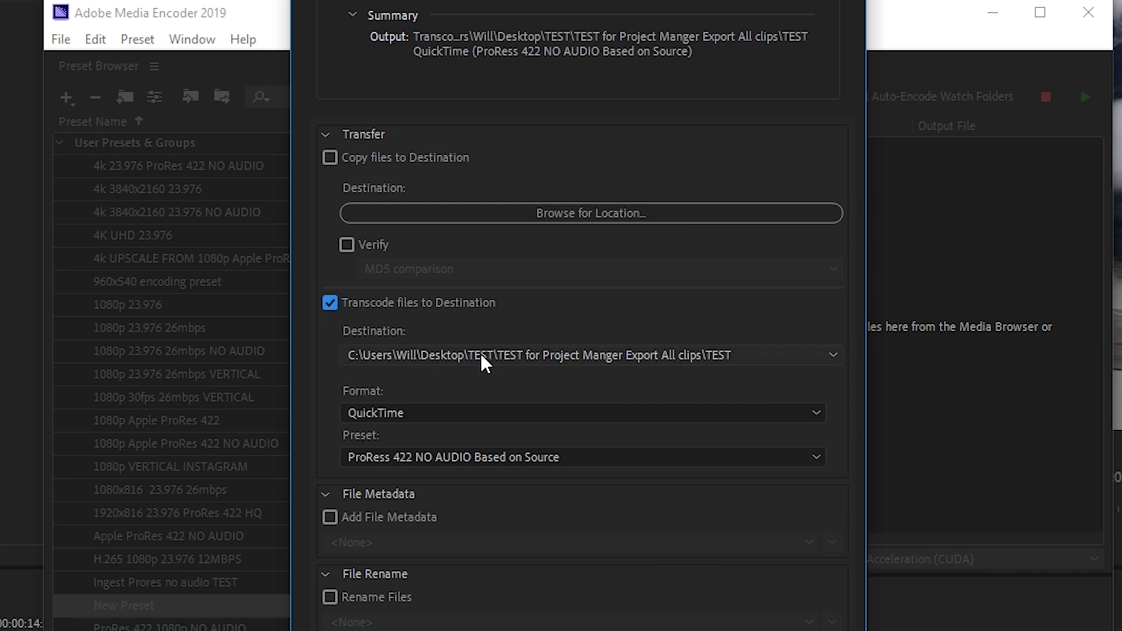
click(417, 412)
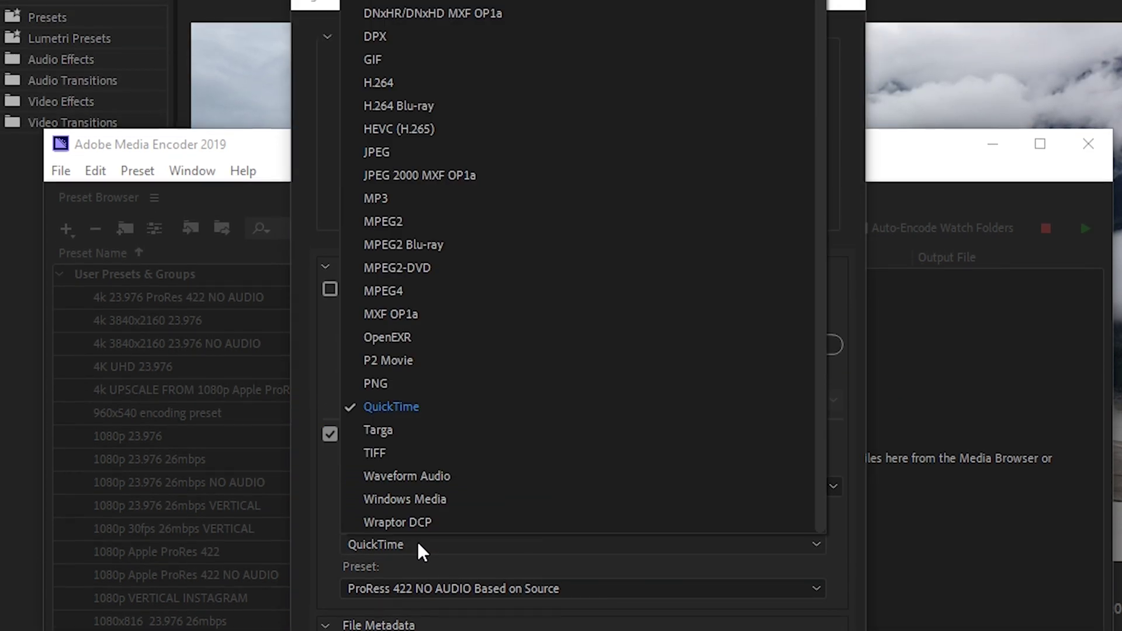
click(386, 85)
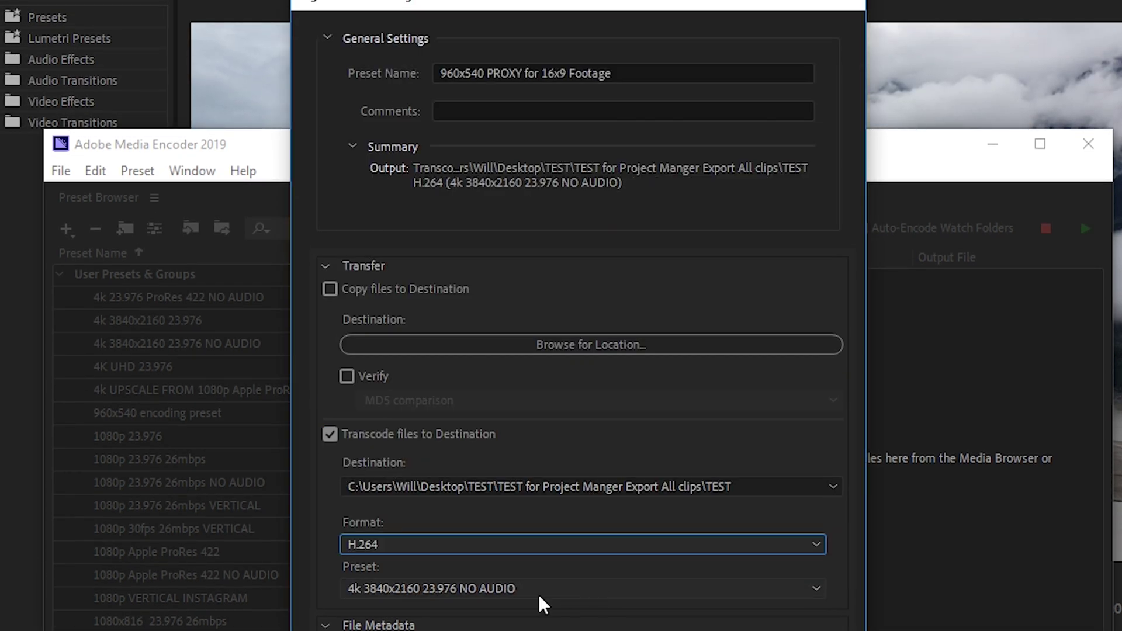
click(415, 589)
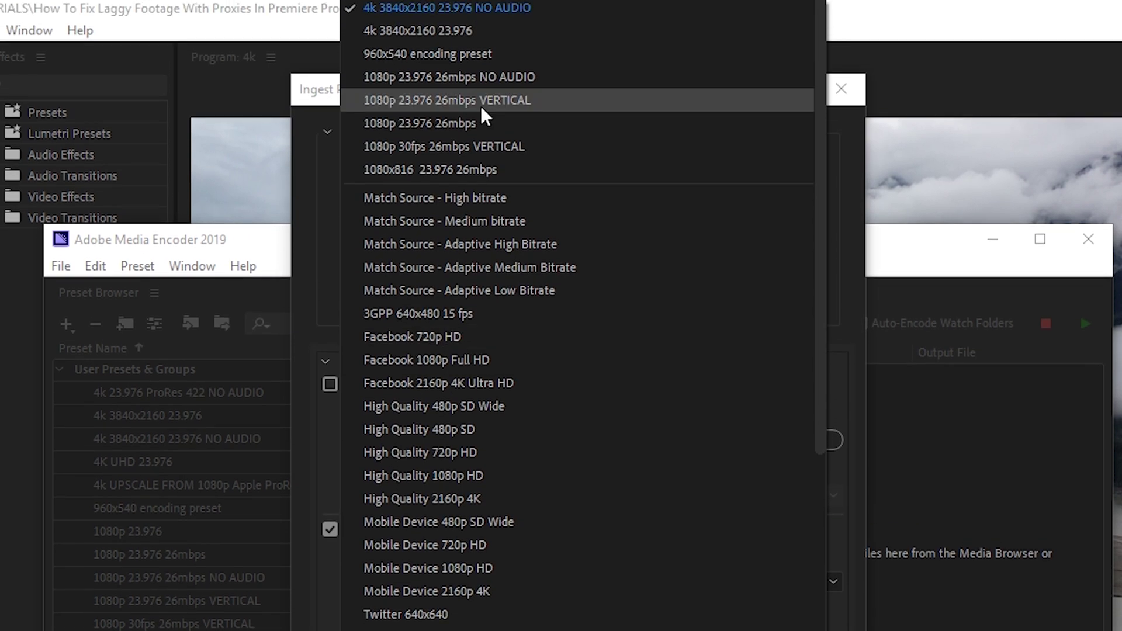
click(458, 55)
click(696, 589)
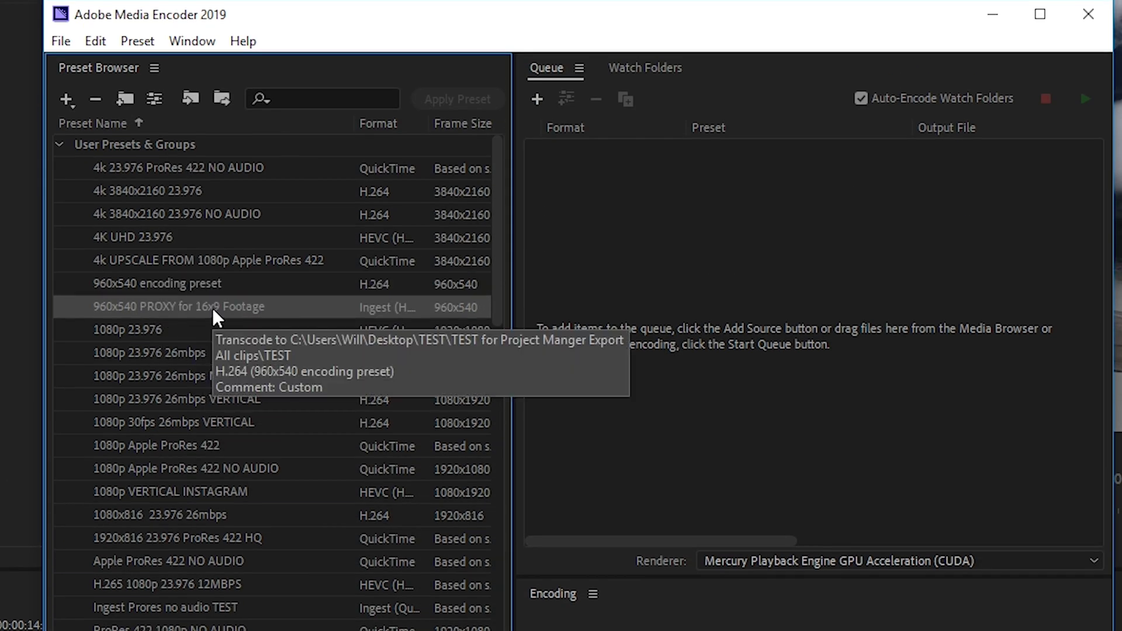
Export the 960x540 PROXY ingest preset as a .epr file into the tutorial folder
right_click(170, 311)
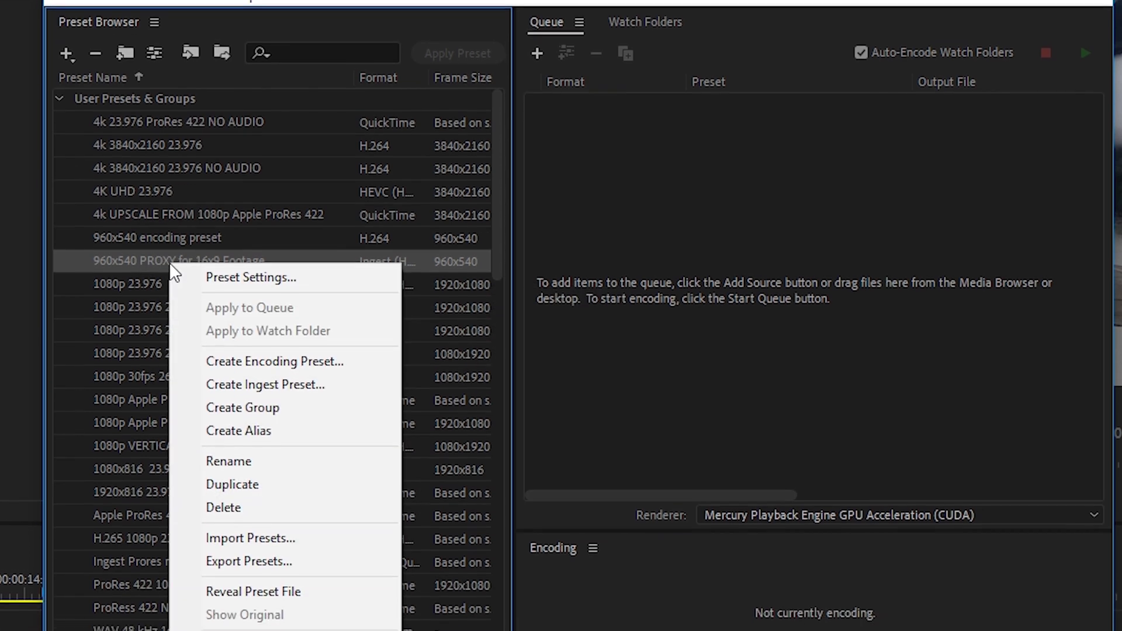
click(277, 550)
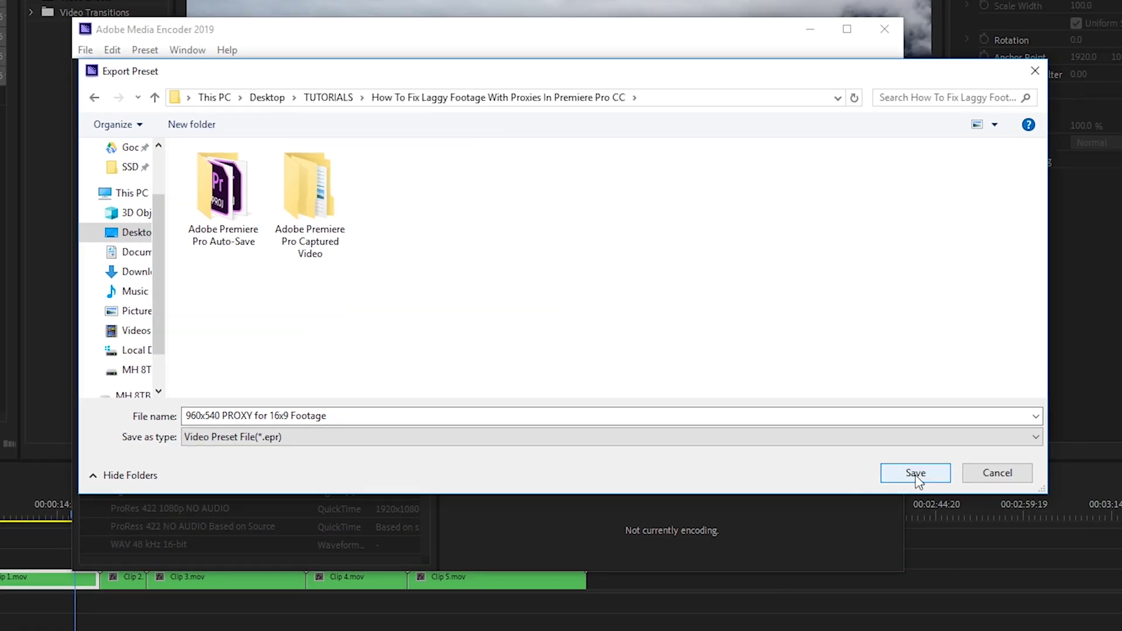
click(1103, 528)
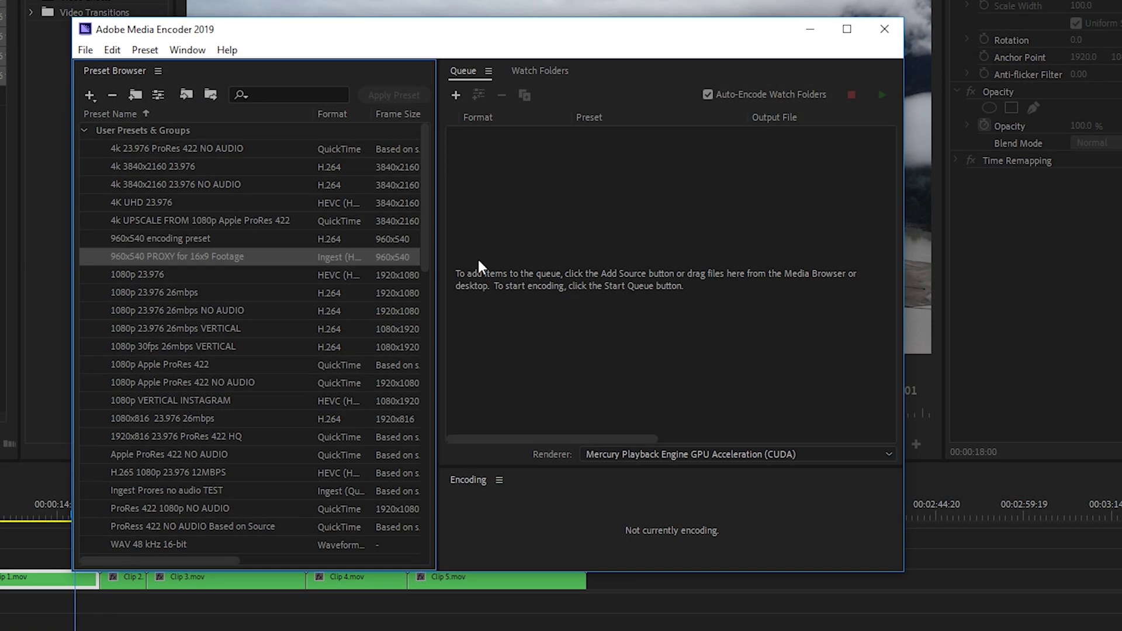
Close Media Encoder, load the 960x540 PROXY .epr file in Create Proxies, and start proxy creation
click(884, 29)
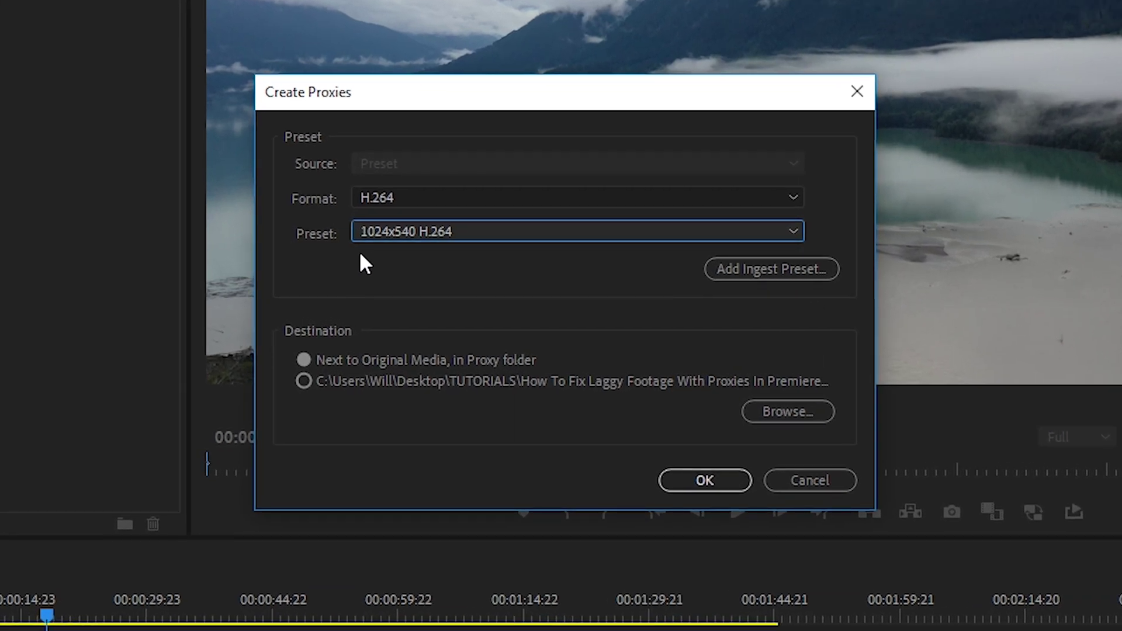
click(378, 241)
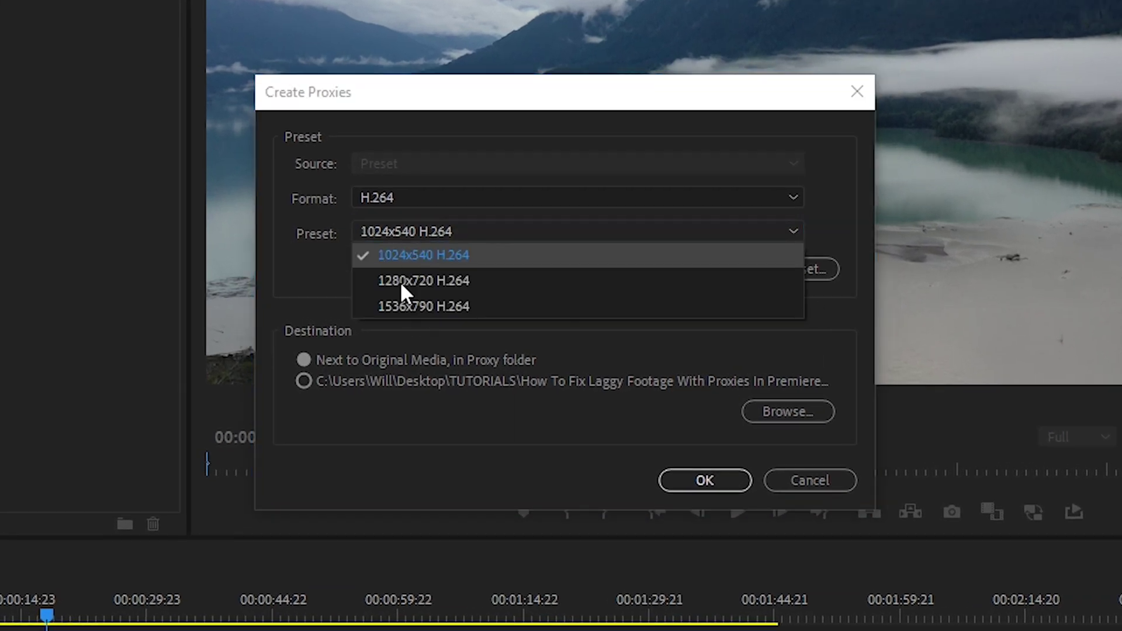
click(306, 277)
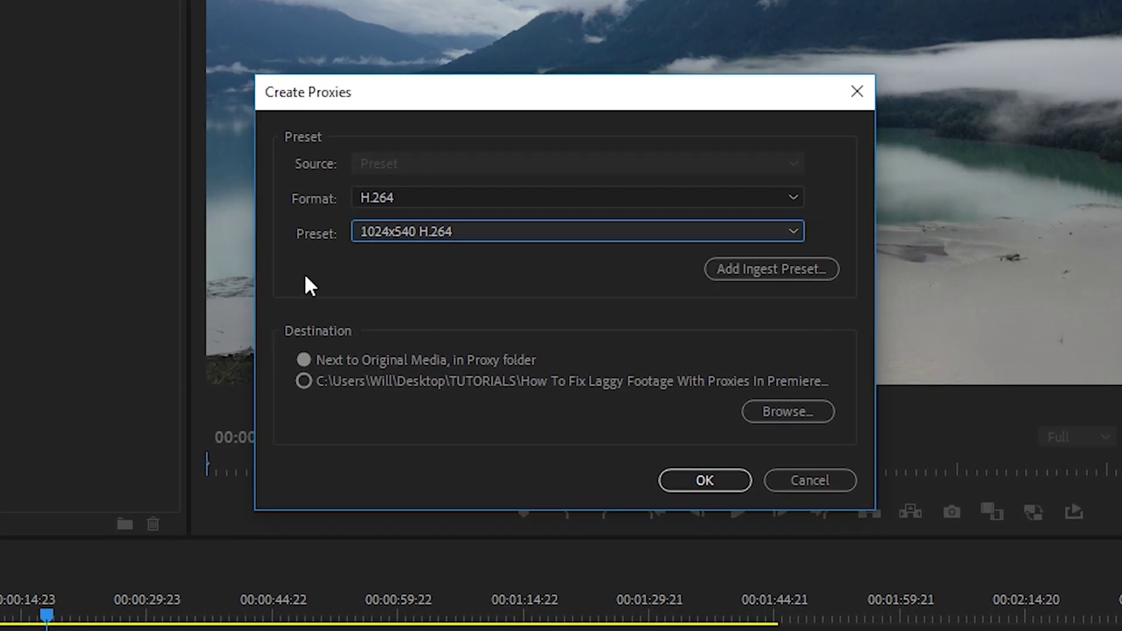
click(736, 272)
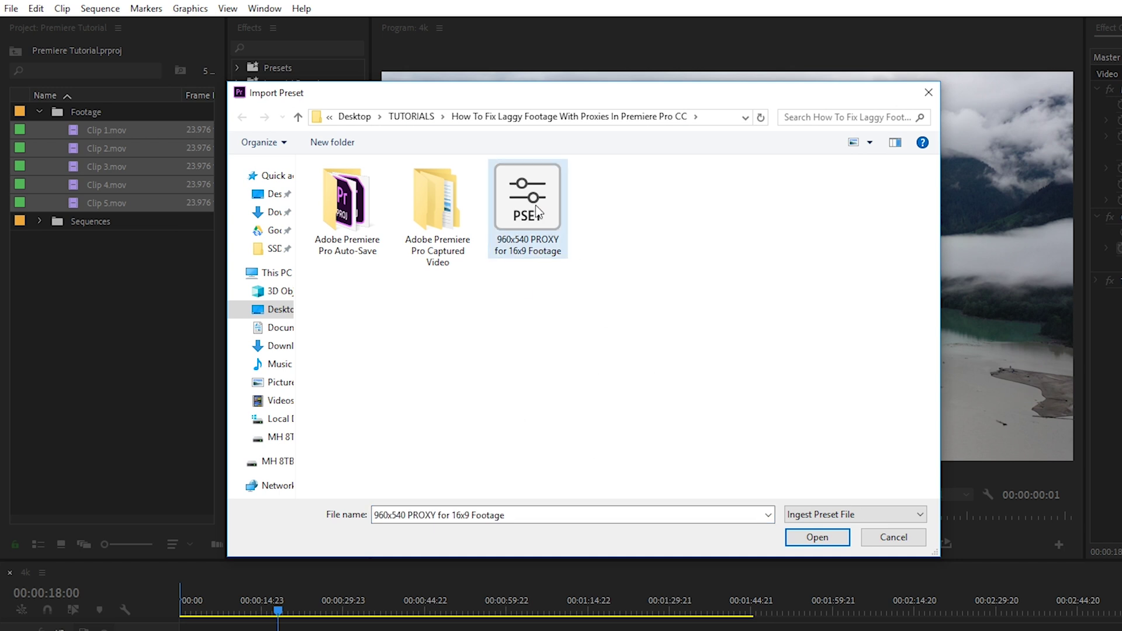
click(817, 537)
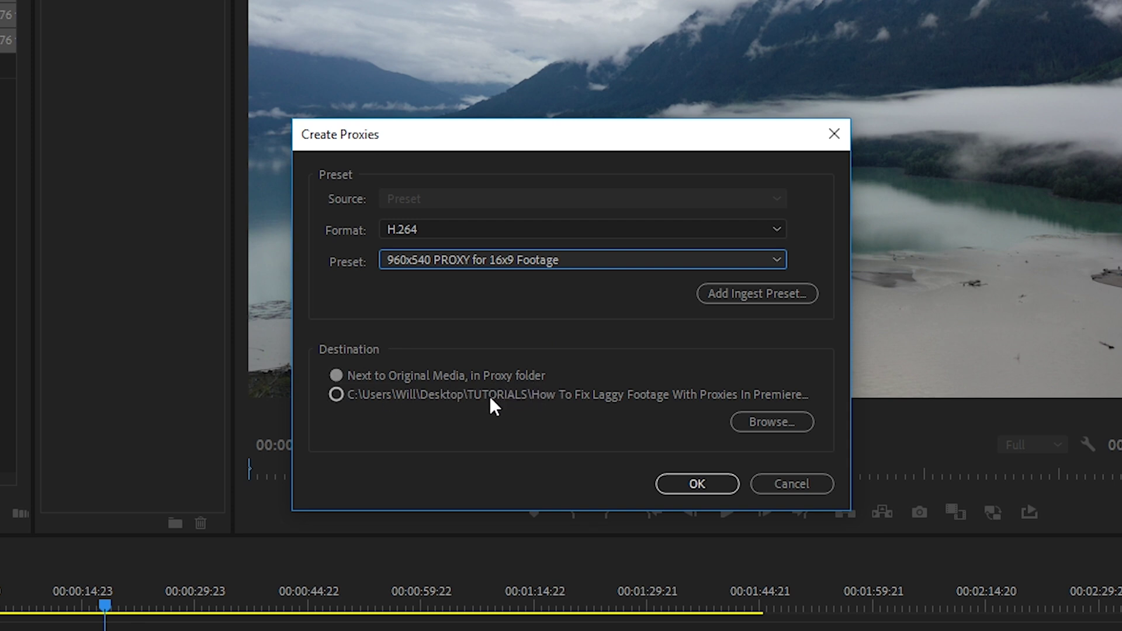
click(693, 487)
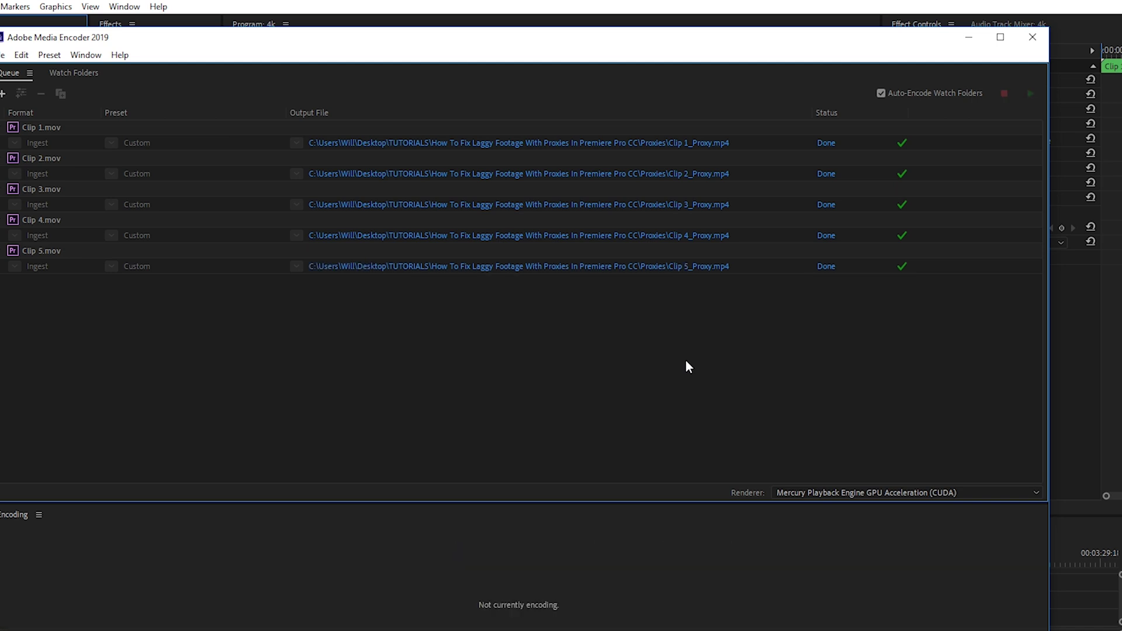
Close Media Encoder once Clip 1_Proxy.mp4 through Clip 5_Proxy.mp4 are encoded
click(1032, 36)
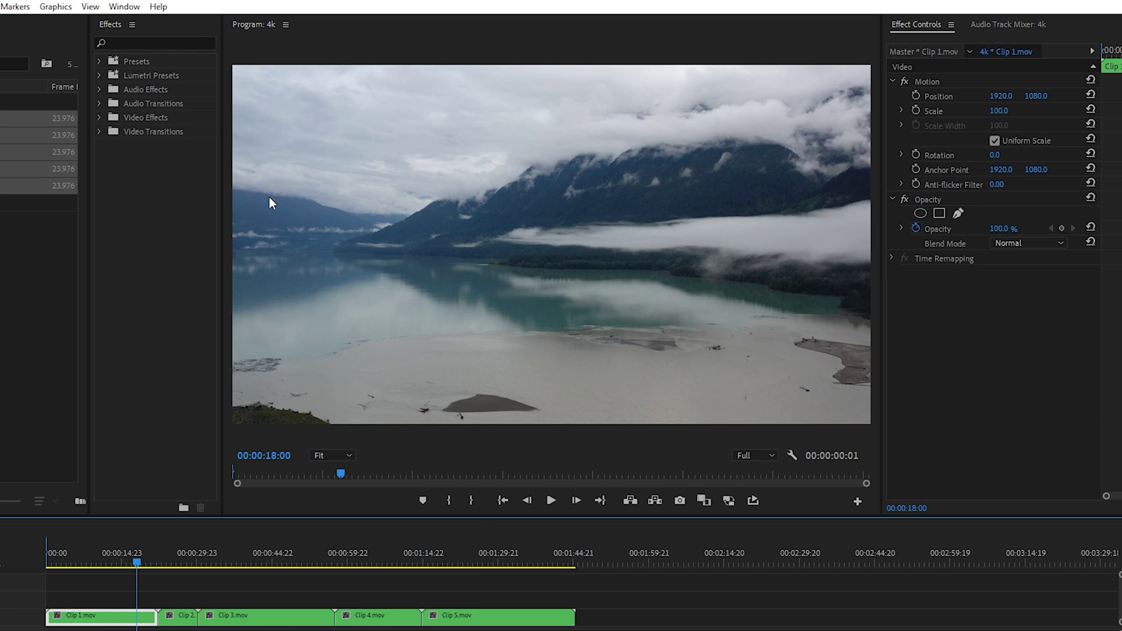
Add the Toggle Proxies button to the Program monitor's transport controls and confirm
click(367, 182)
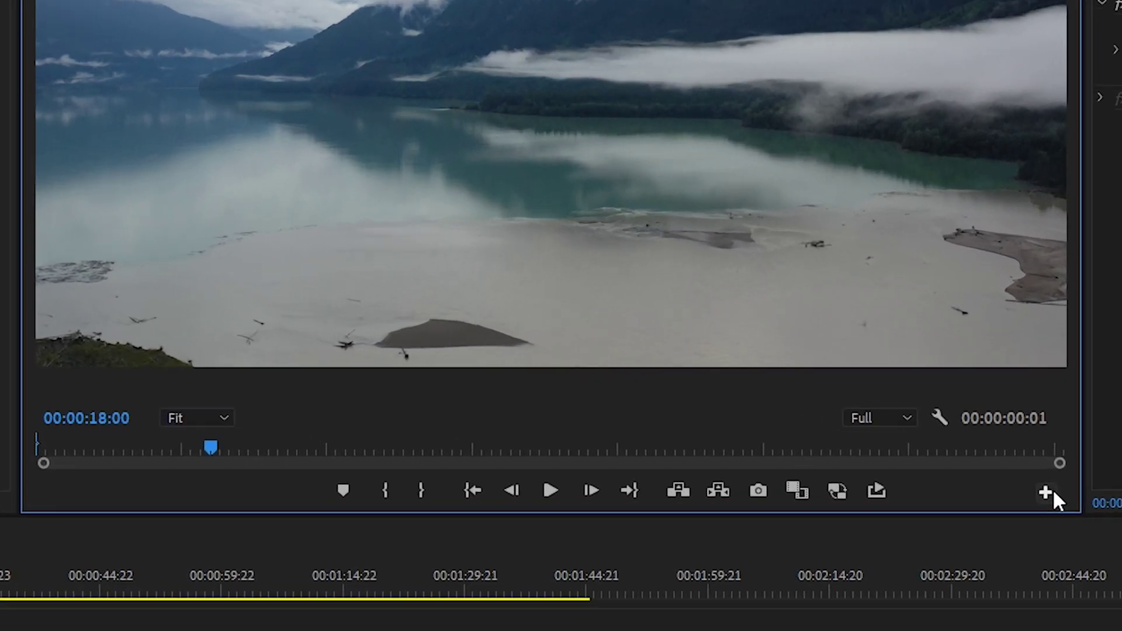
click(857, 501)
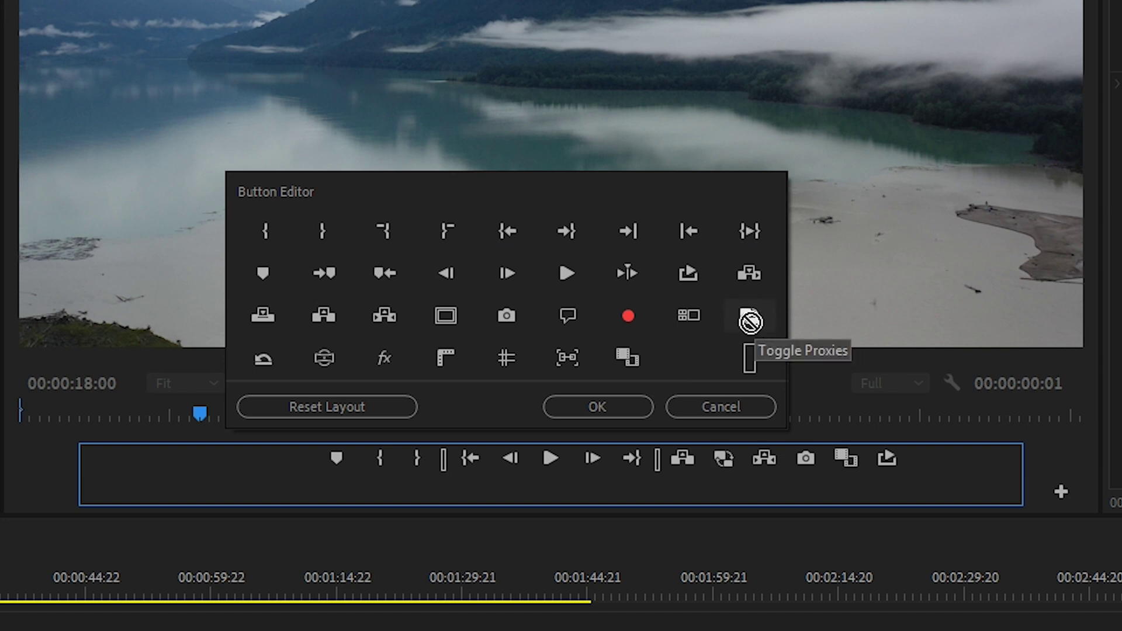
drag(754, 314, 690, 465)
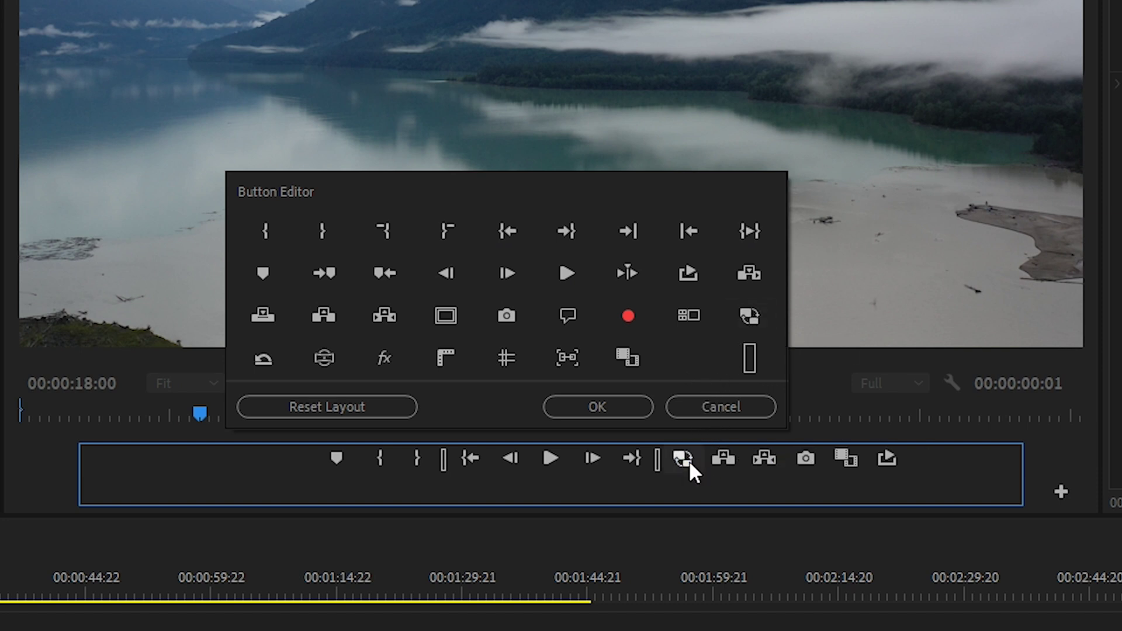
click(637, 415)
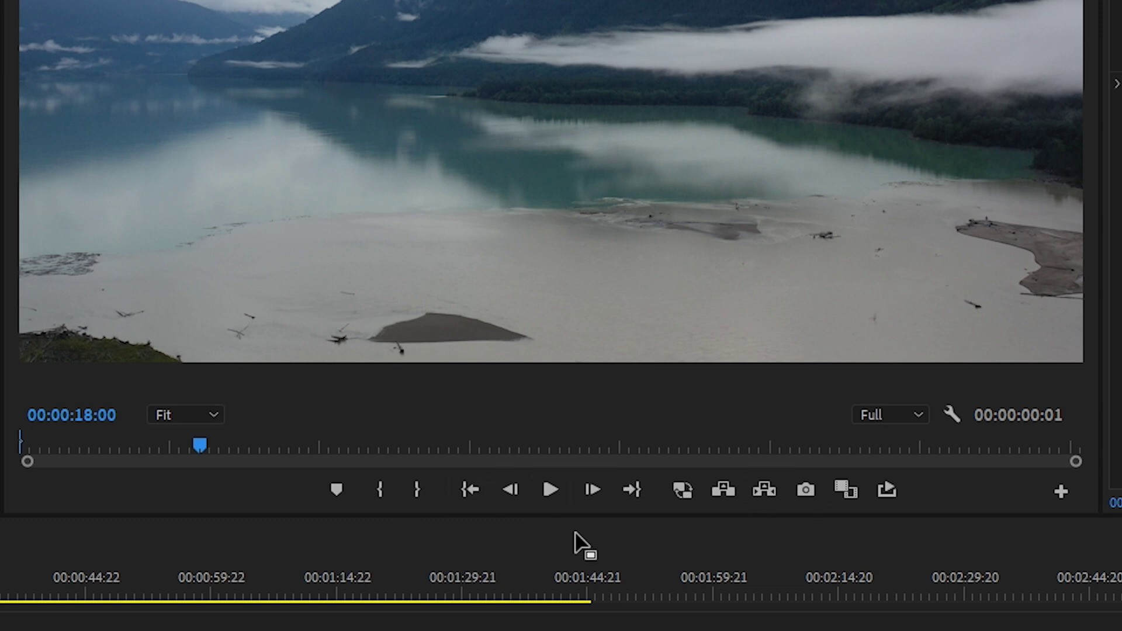
Enable Toggle Proxies, zoom the monitor to 200%, and scrub the 4K sequence to test playback
click(680, 489)
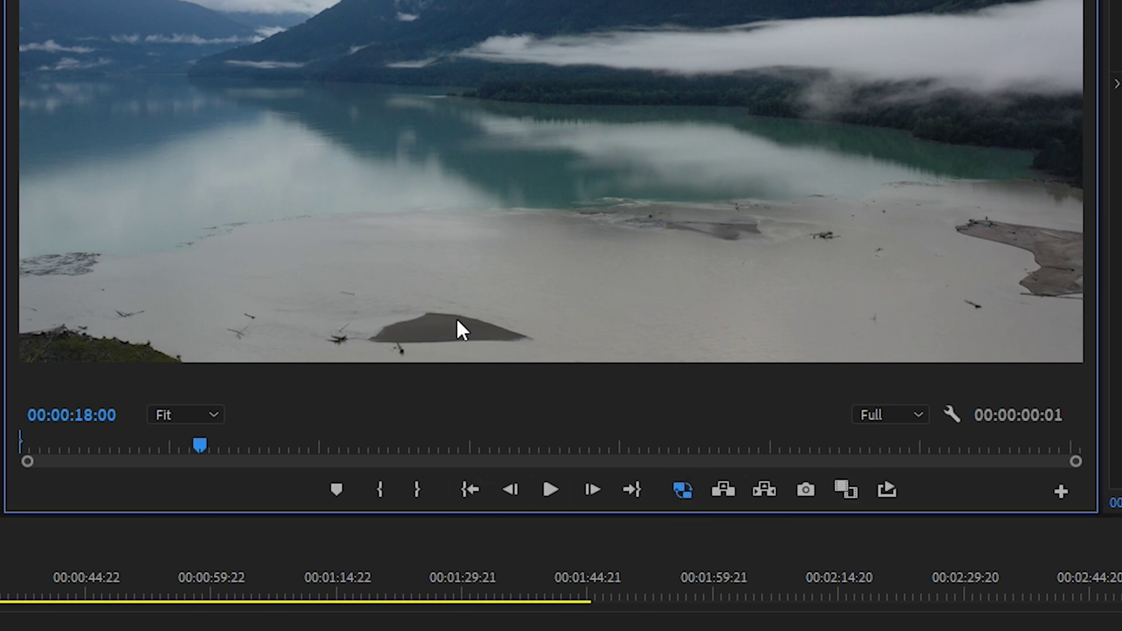
click(191, 416)
click(200, 621)
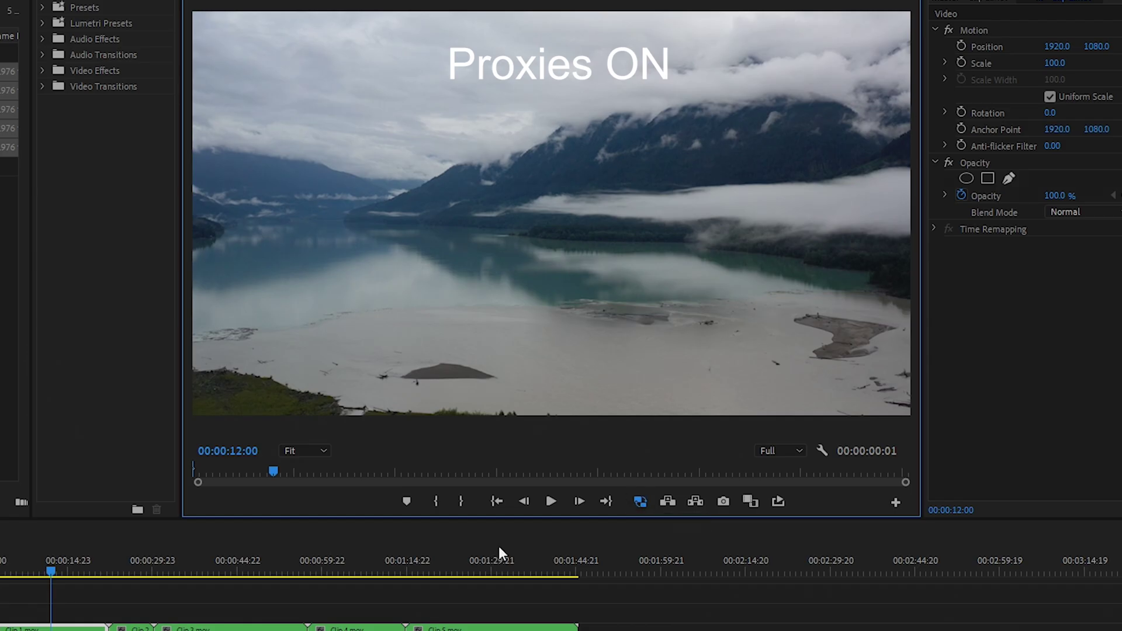
click(481, 568)
drag(450, 579, 33, 581)
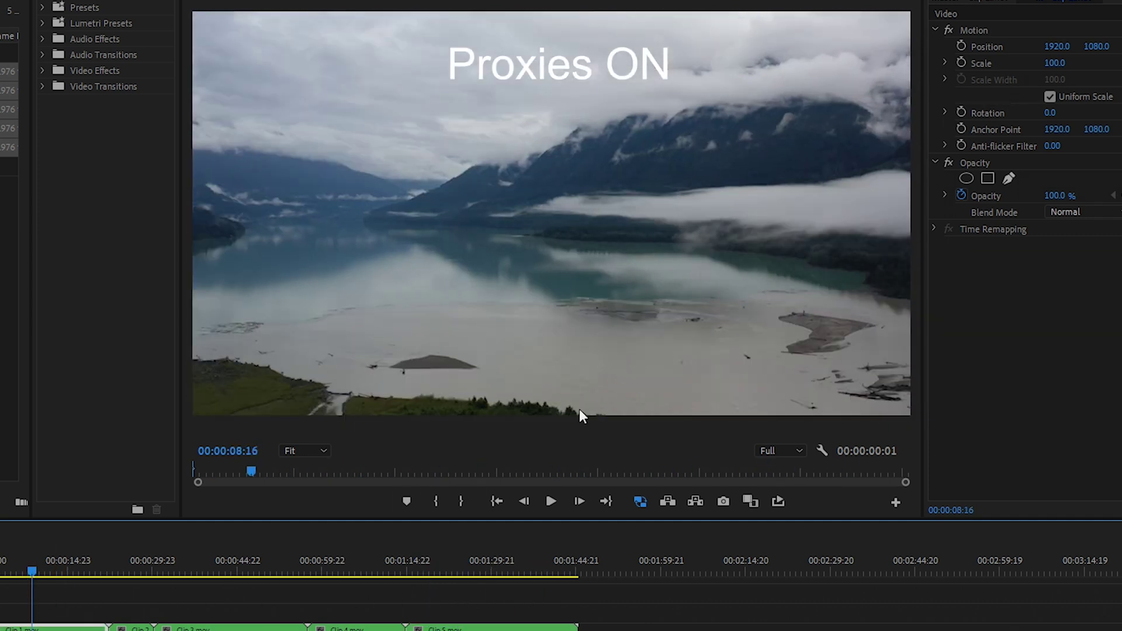